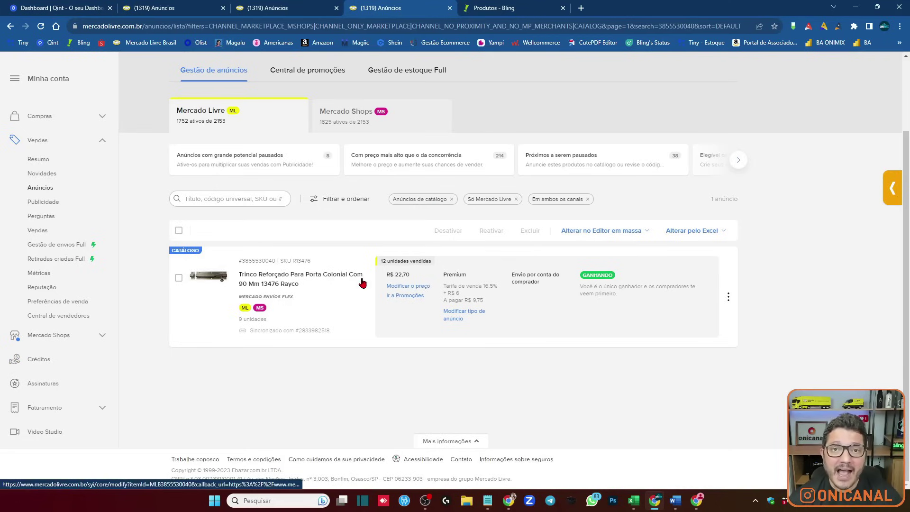
Find the Mercado Livre listing synchronized with the Trinco Reforçado catalog listing and expand its variation details.
left_click(255, 277)
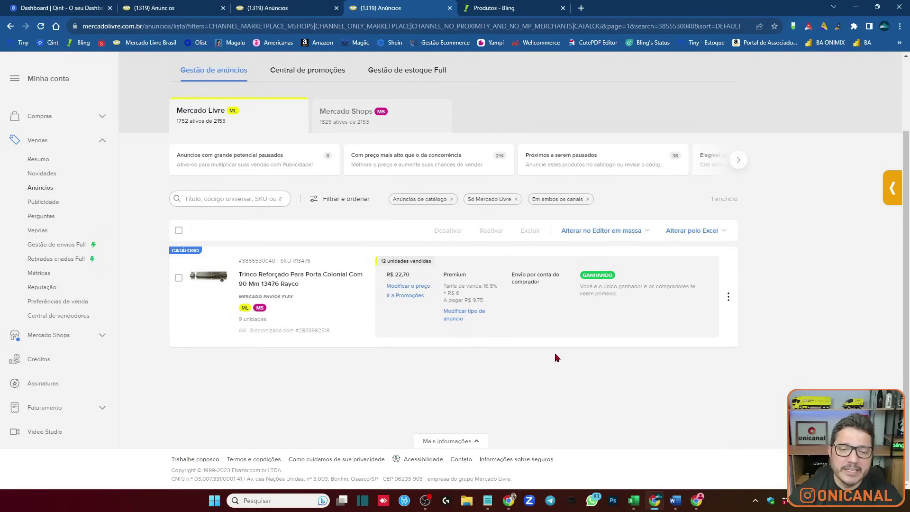
double_click(310, 330)
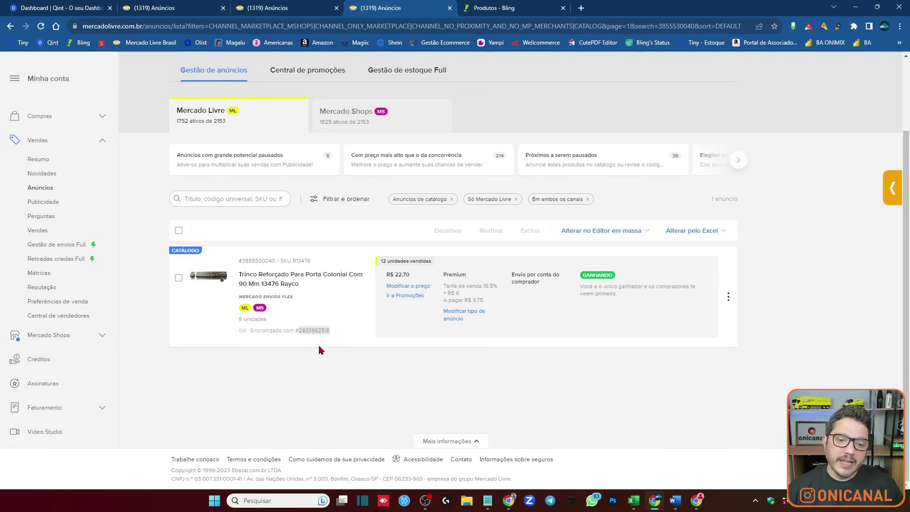
left_click(289, 8)
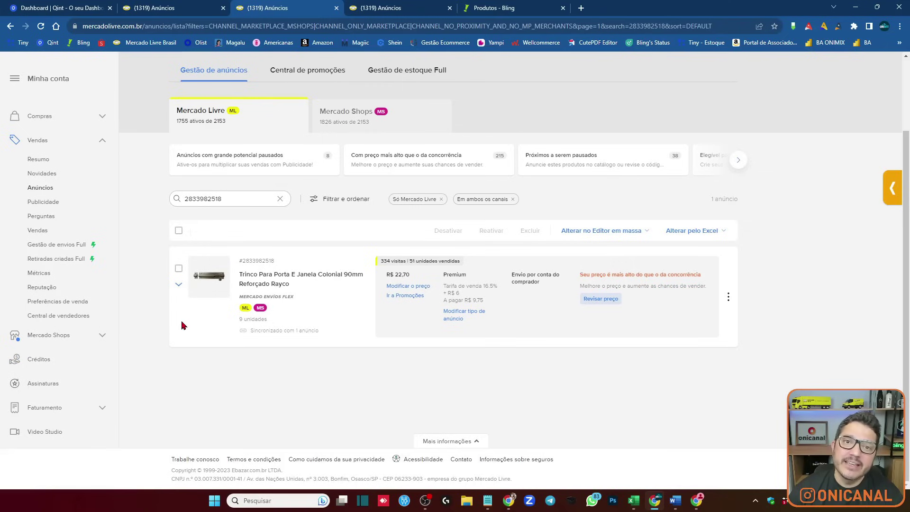
left_click(178, 286)
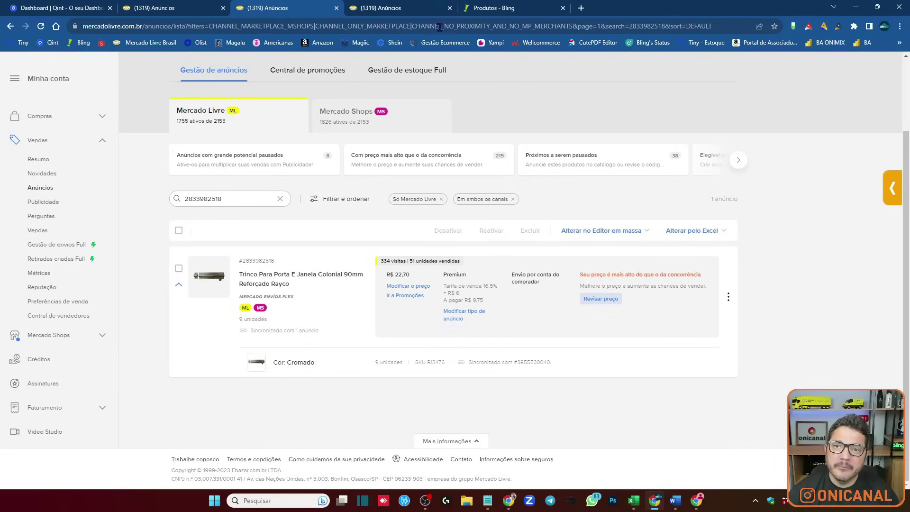
In Bling, clone the Trinco Para Porta E Janela Colonial product, prefix the copy's name with "CLONE" and save it.
left_click(506, 5)
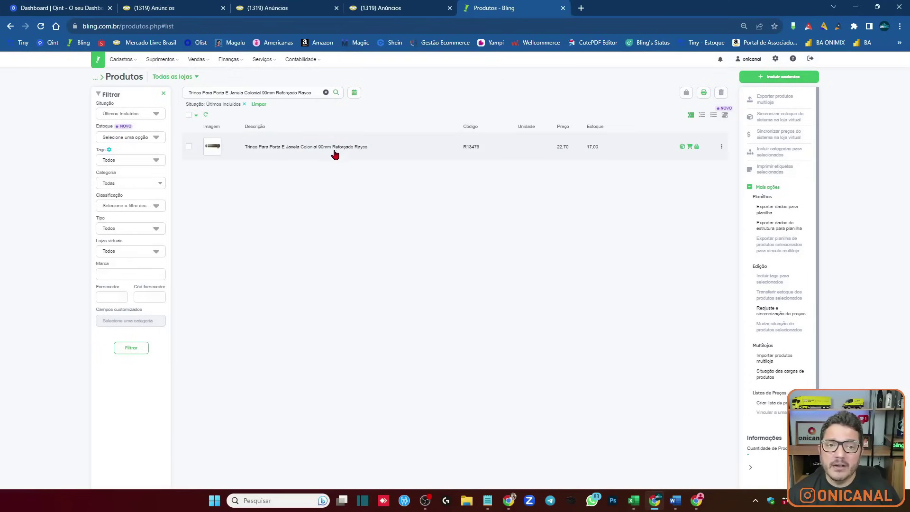
left_click(721, 147)
left_click(661, 162)
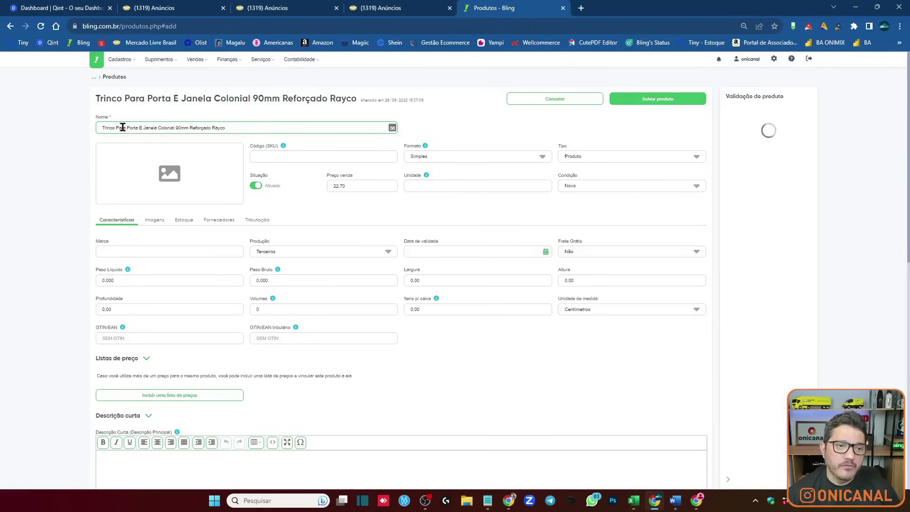
type("CLON")
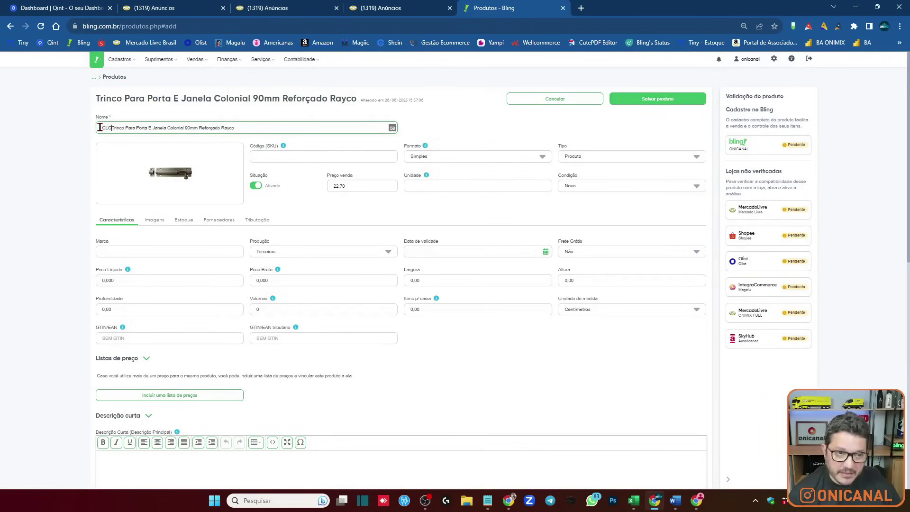
type("E")
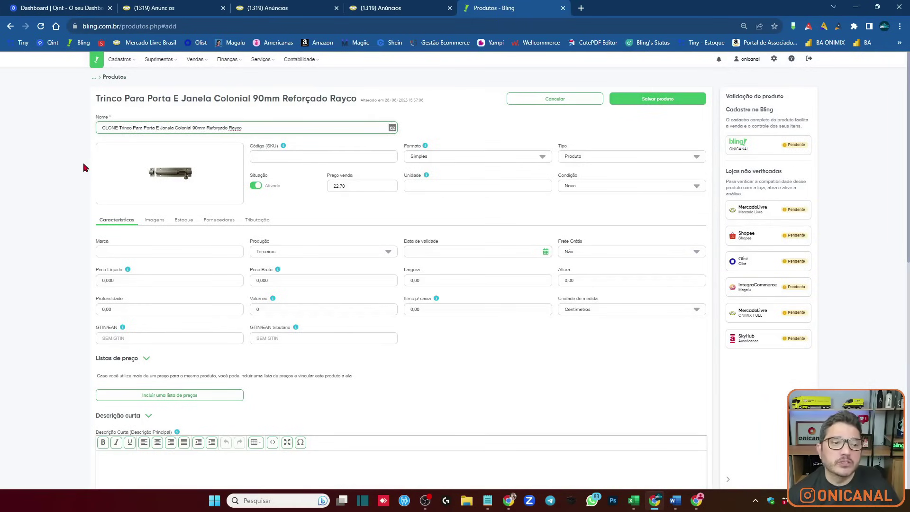
left_click(650, 101)
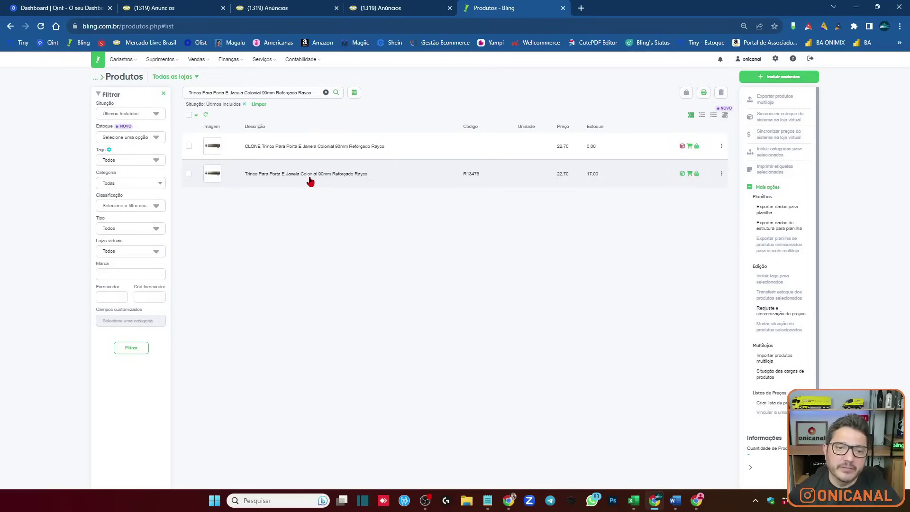
Open the original R13476 product and change its format to "Com variações", accepting the confirmation.
left_click(278, 175)
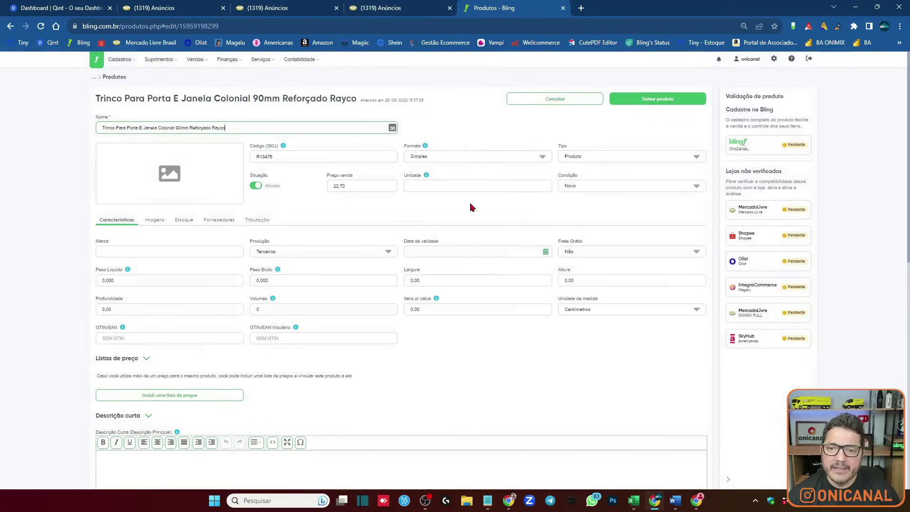
left_click(423, 157)
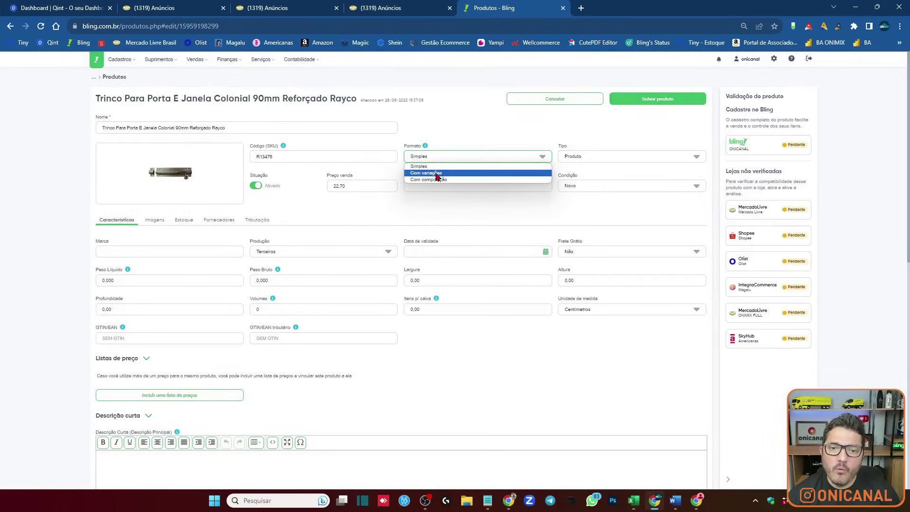
left_click(435, 173)
left_click(523, 298)
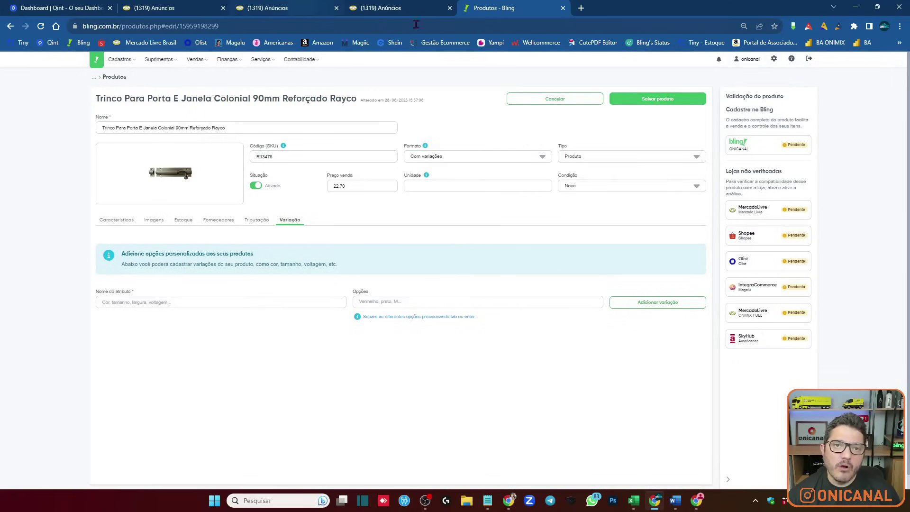
Add a "Cor" variation with the option "Cromado", matching the Mercado Livre listing, and save with stock entries transferred to the first variation.
key("ctrl+3")
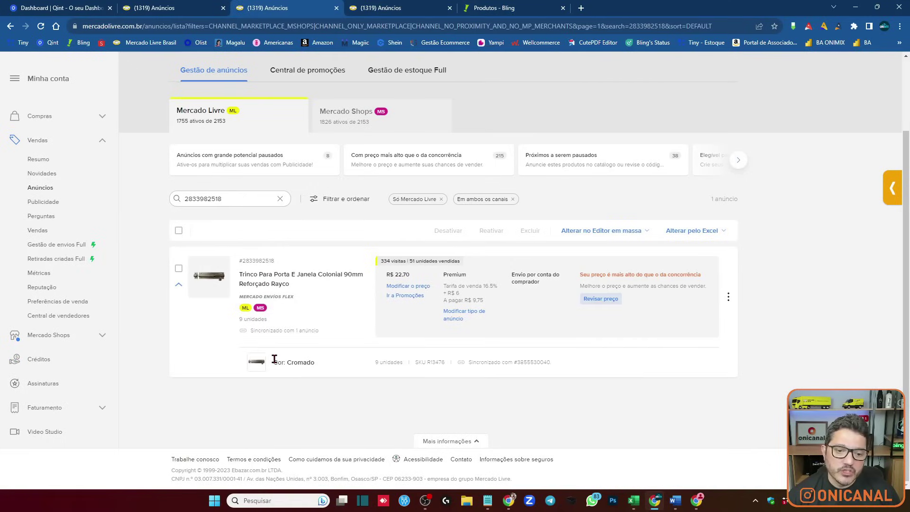
left_click(519, 8)
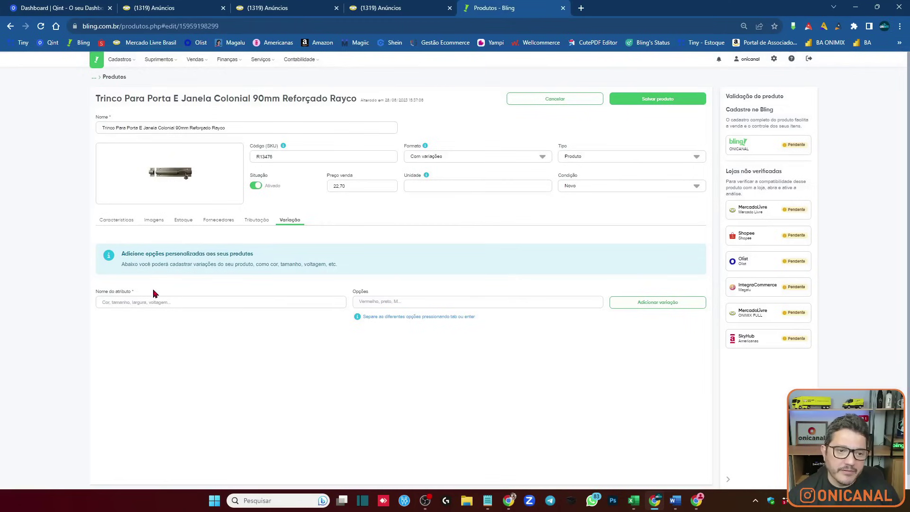
left_click(121, 305)
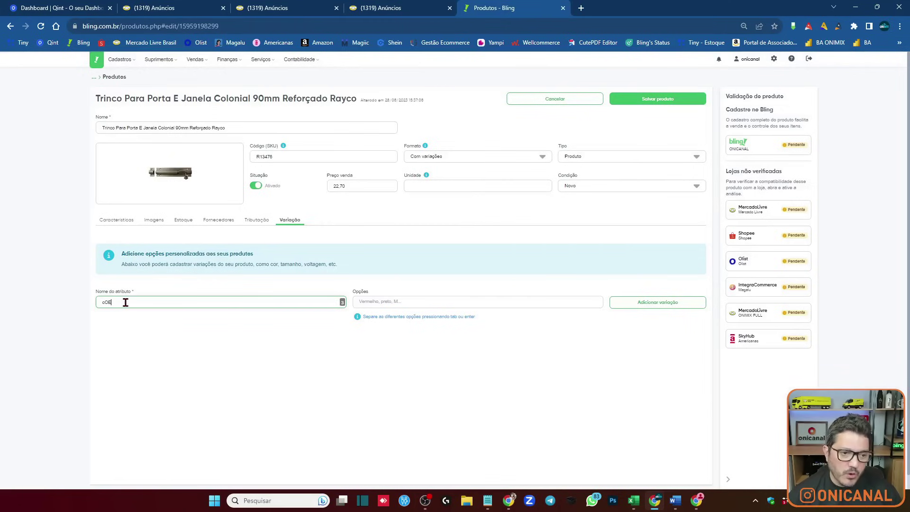
type("or")
key("Tab")
type("Croma")
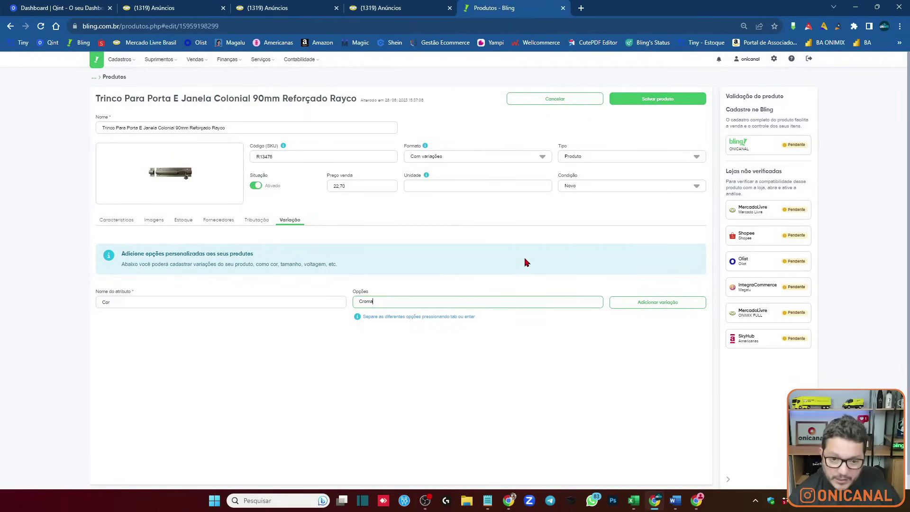
type("do")
left_click(654, 301)
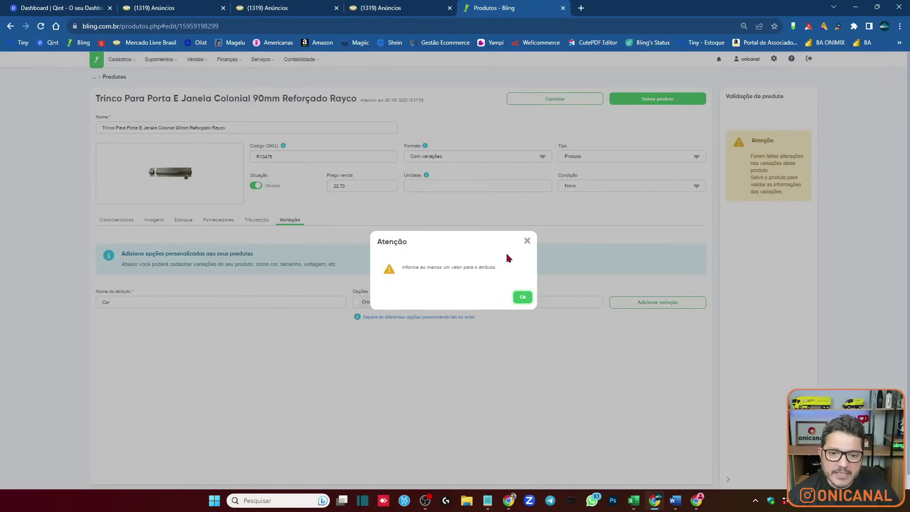
left_click(523, 298)
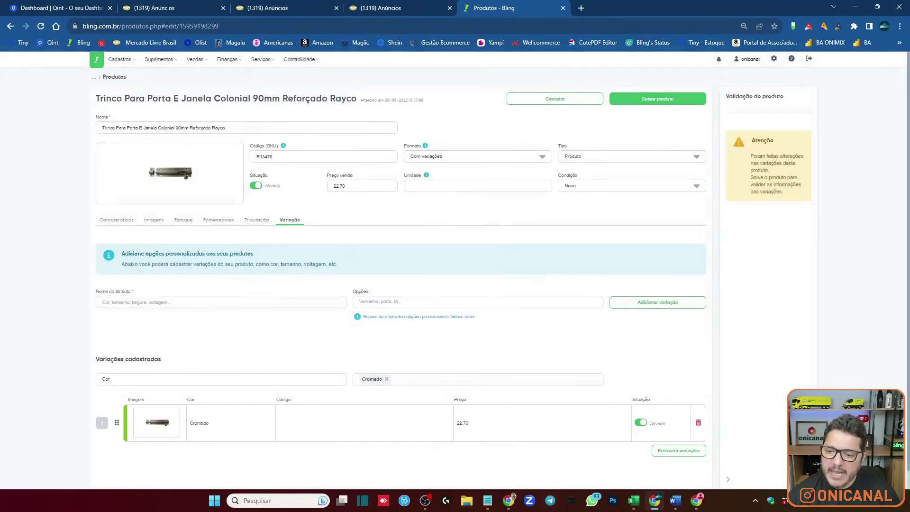
left_click(652, 98)
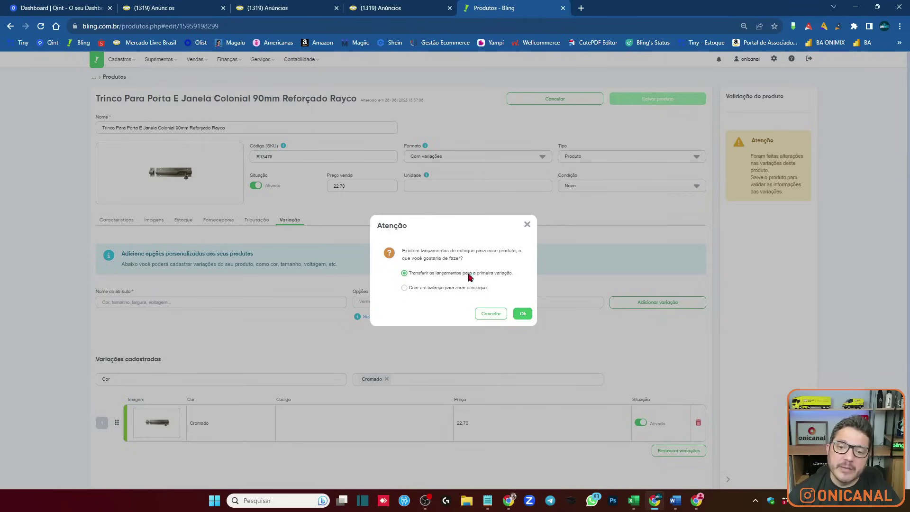
left_click(521, 313)
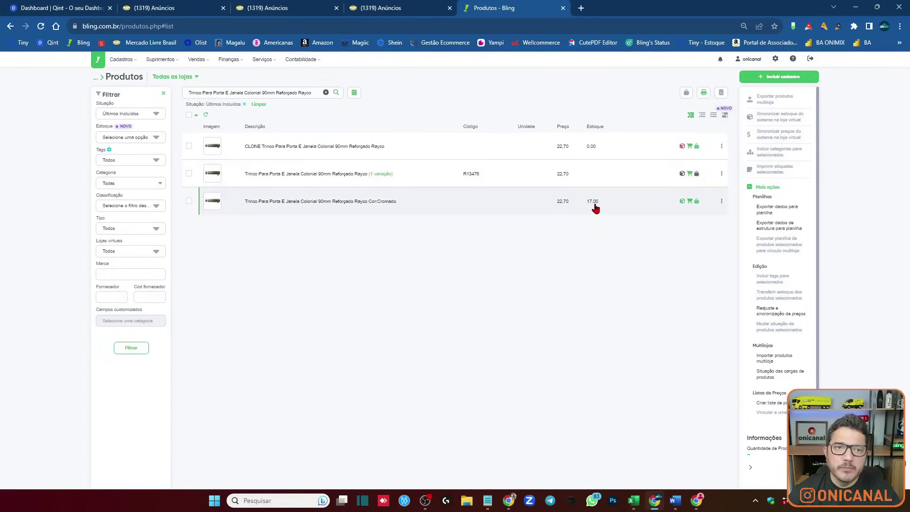
Review the synchronized Mercado Livre listing, and show the Mercado Livre link details of the parent product R13476 in Bling.
left_click(164, 7)
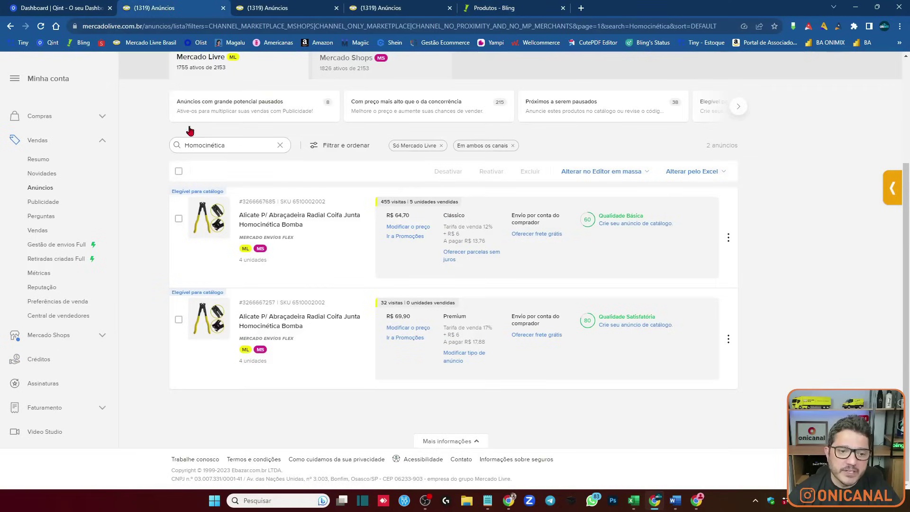
left_click(242, 7)
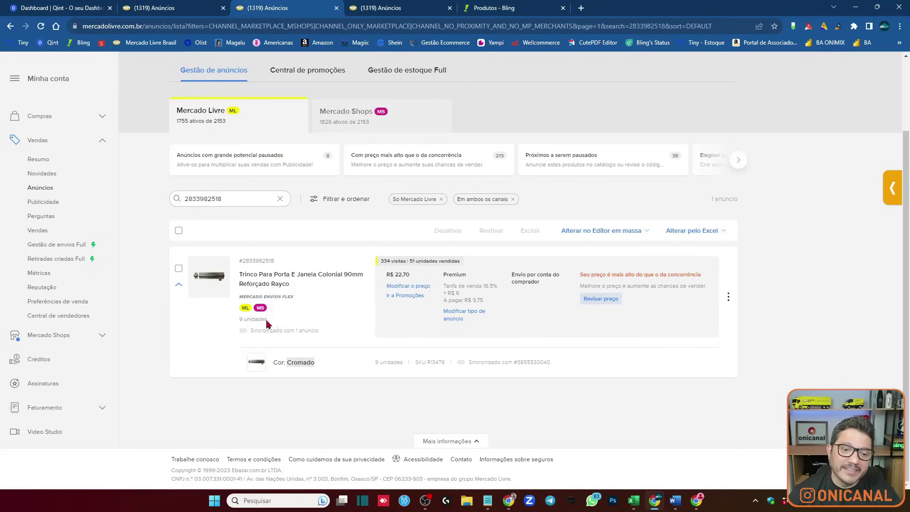
left_click(495, 6)
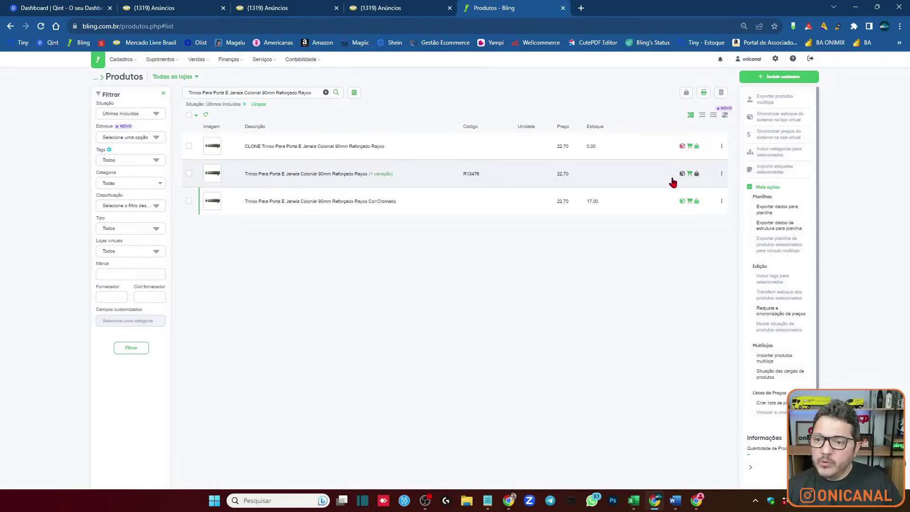
left_click(690, 174)
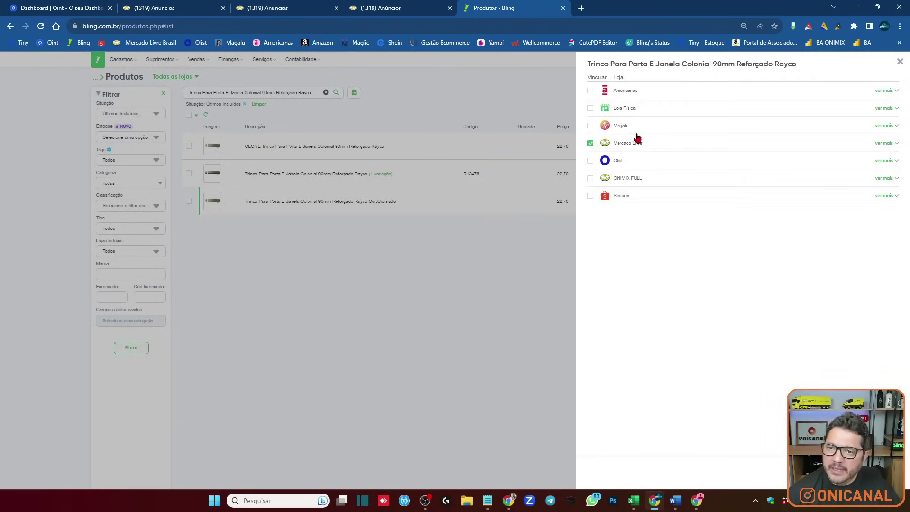
left_click(888, 144)
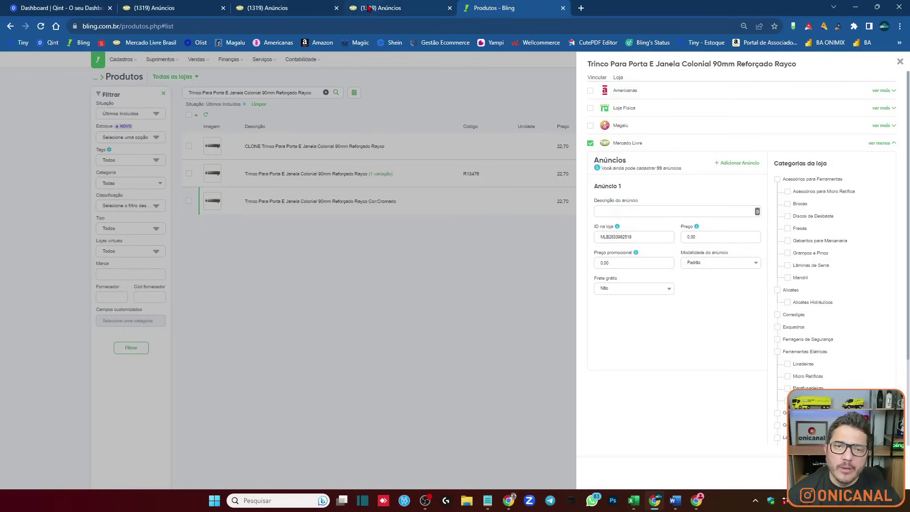
View the traditional listing's public page to check its MLB ID, then return to Bling and close the parent product's store links.
left_click(272, 6)
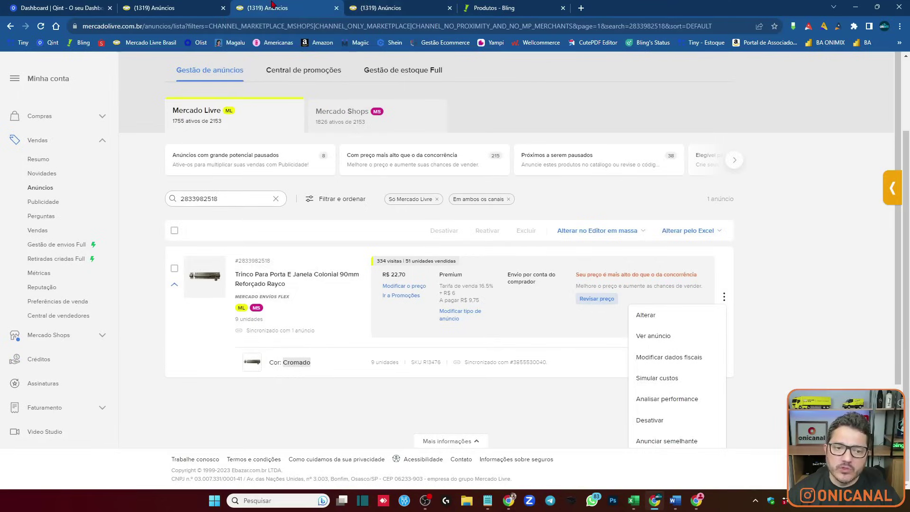
left_click(807, 240)
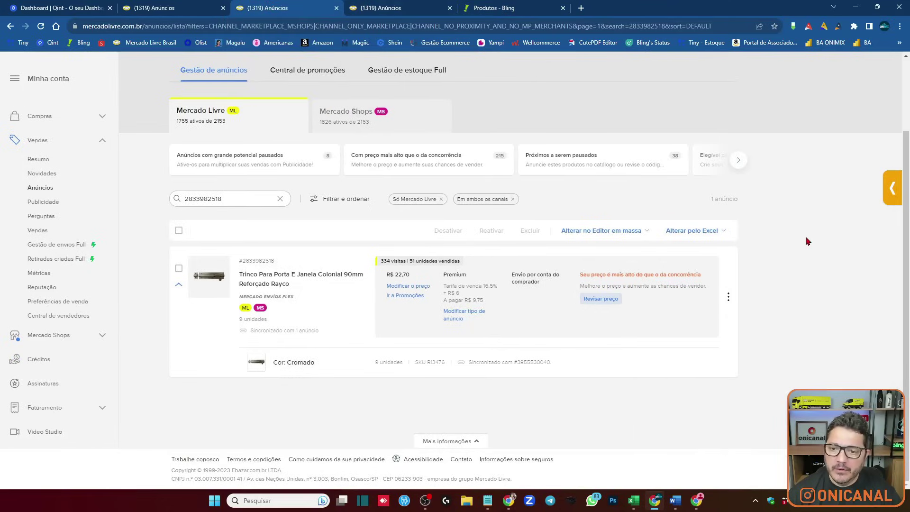
left_click(729, 297)
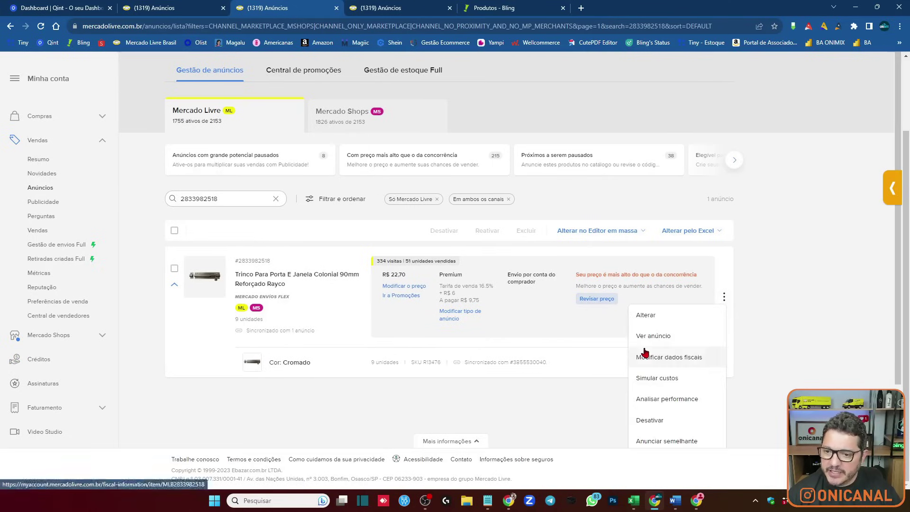
left_click(649, 336)
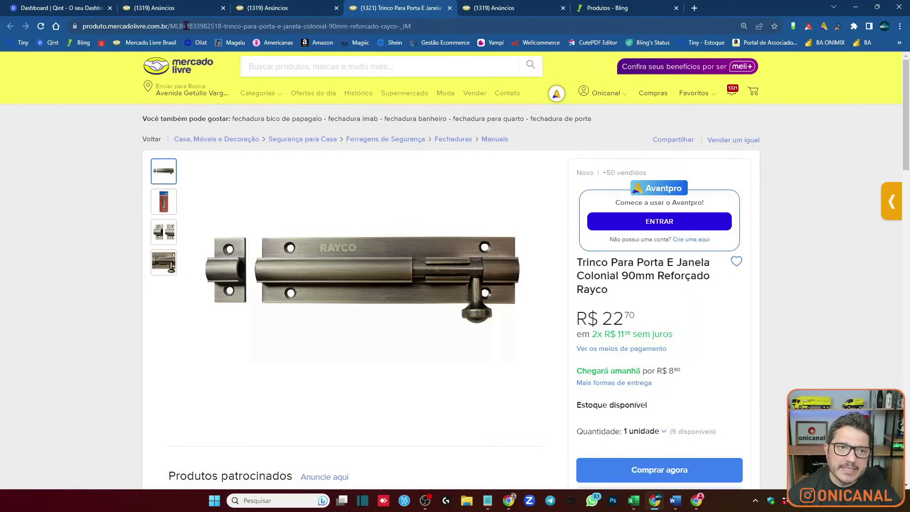
left_click(188, 28)
left_click(598, 7)
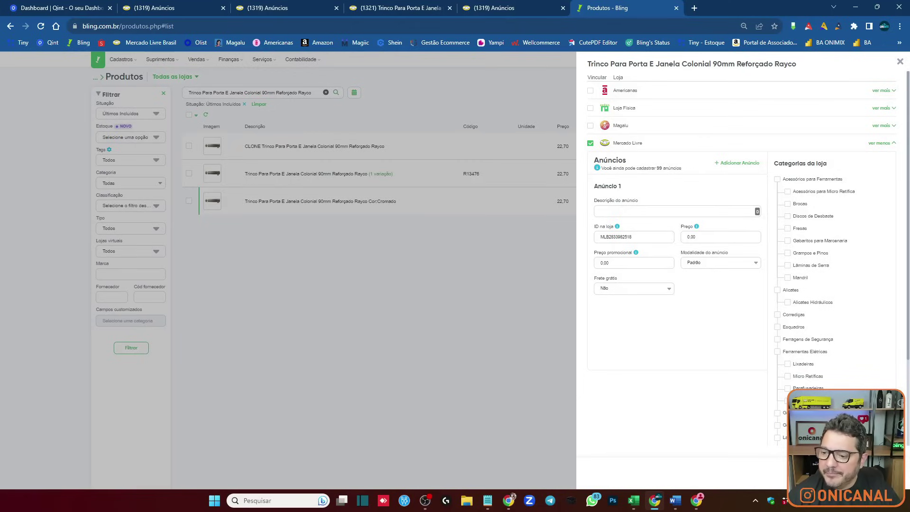
left_click(518, 300)
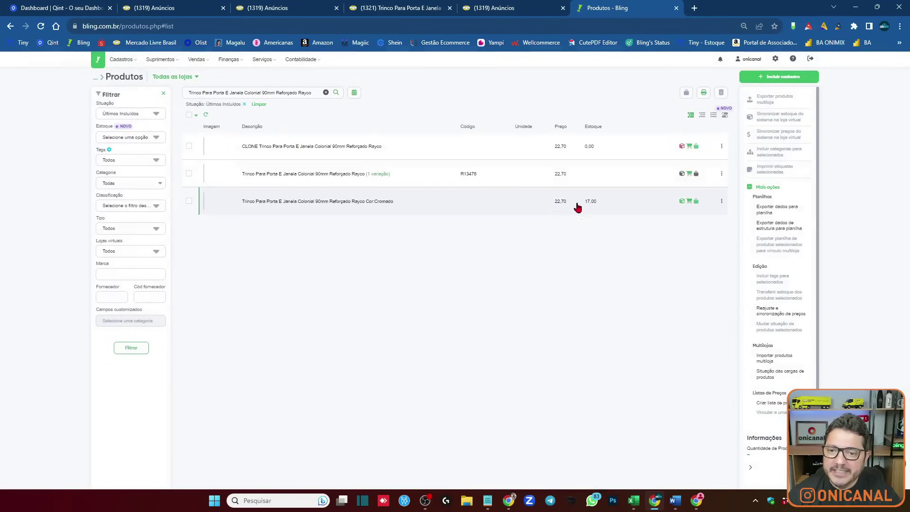
Open the store links of the "Cor:Cromado" variation and enable its Mercado Livre link.
left_click(691, 204)
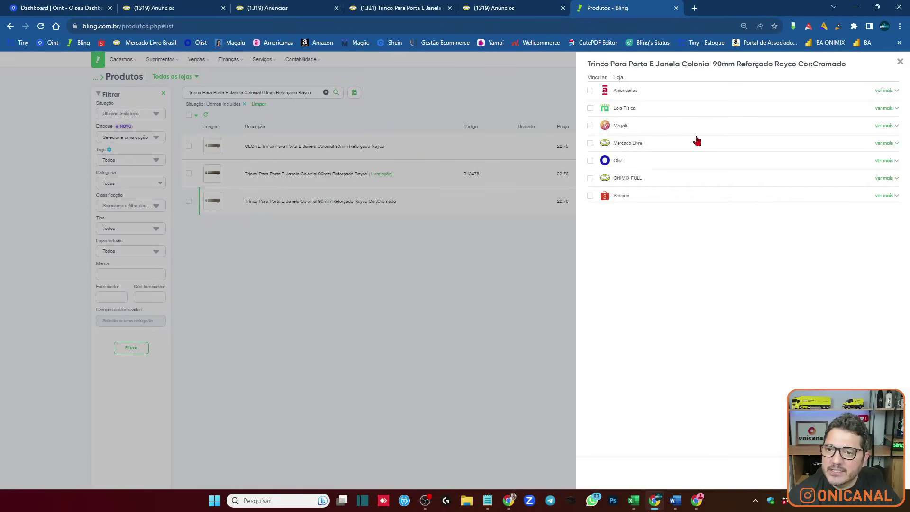
left_click(591, 144)
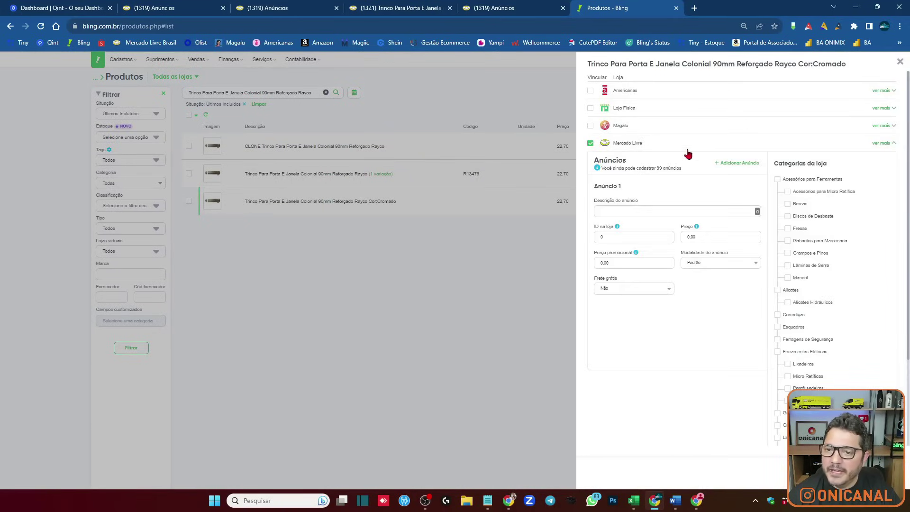
left_click(600, 237)
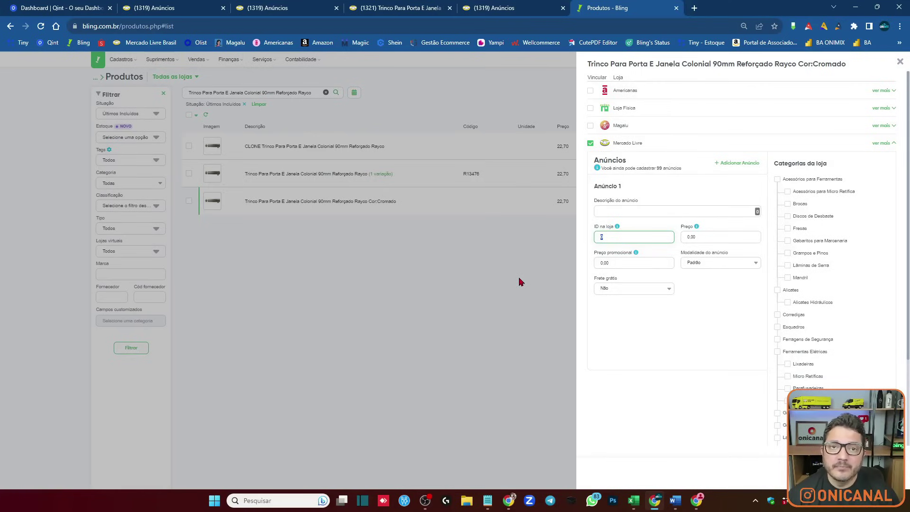
left_click(493, 10)
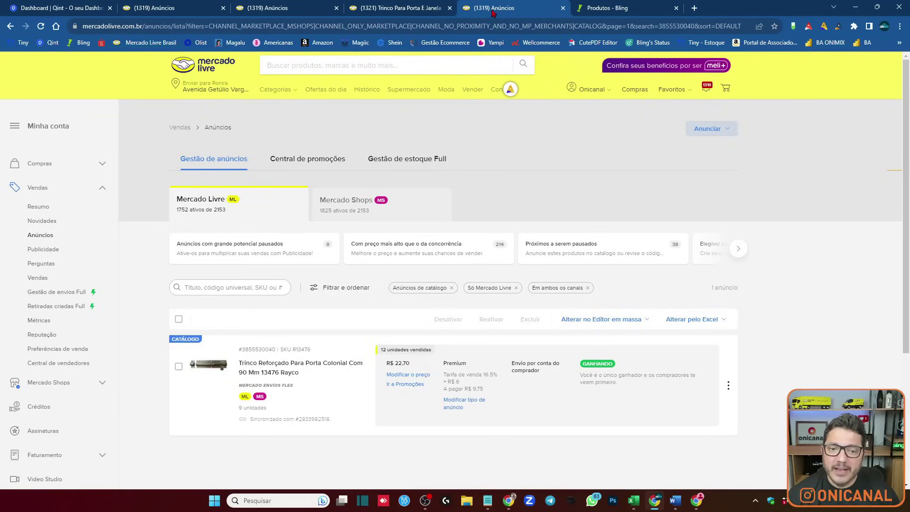
left_click(353, 9)
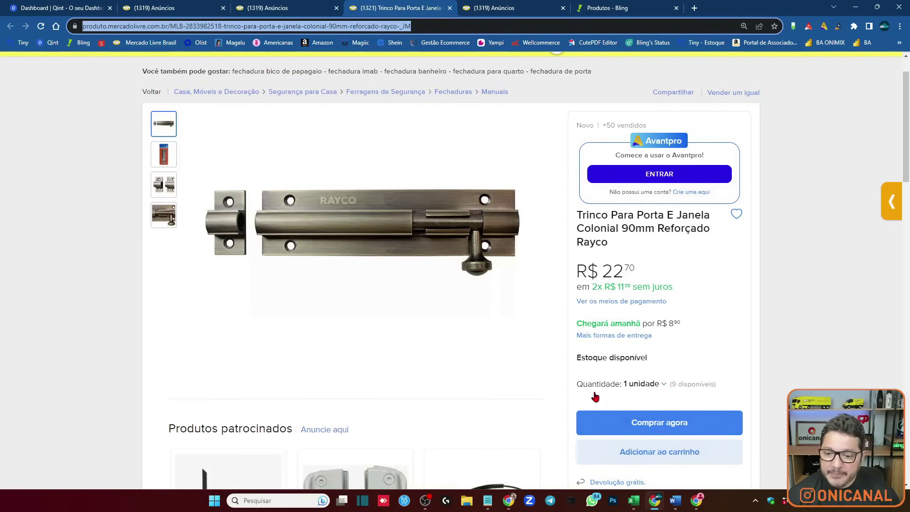
left_click(487, 500)
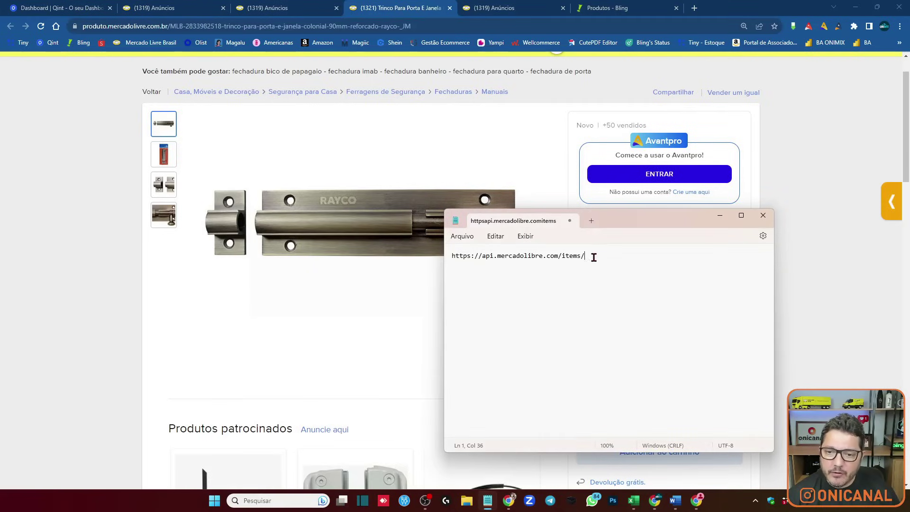
key("ctrl+a")
key("ctrl+c")
left_click(694, 8)
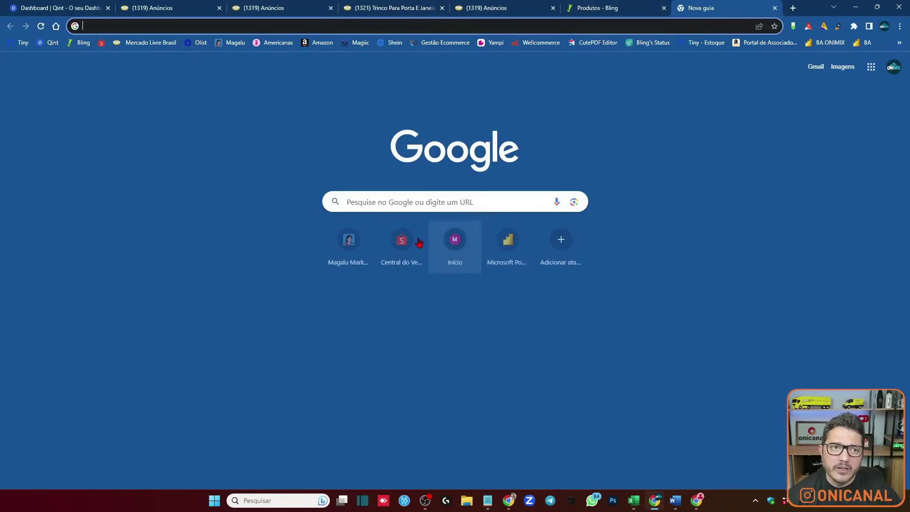
key("ctrl+v")
left_click(284, 8)
left_click(391, 8)
left_click(349, 25)
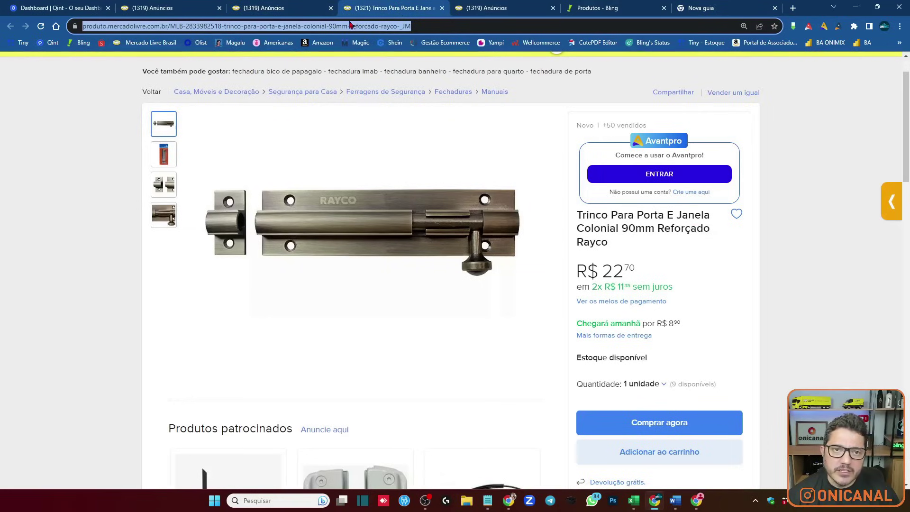
left_click(186, 27)
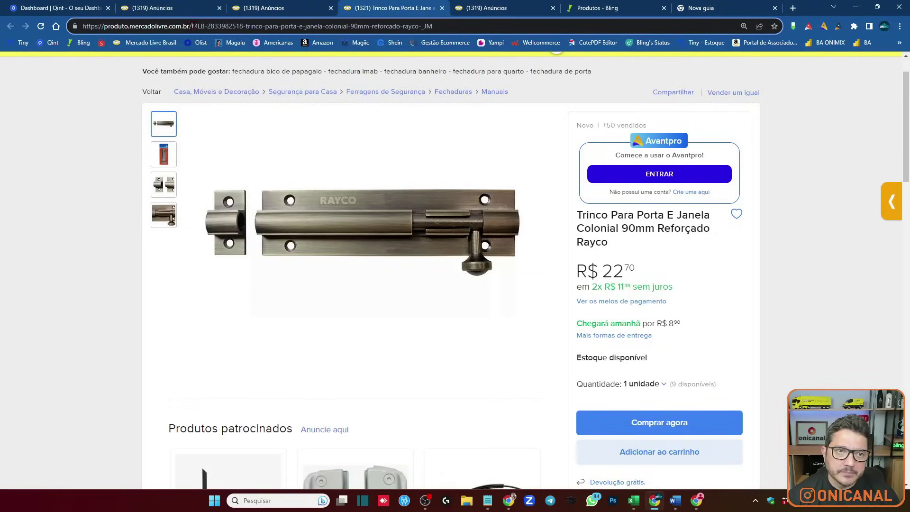
left_click_drag(193, 26, 242, 24)
key("ctrl+c")
left_click(690, 6)
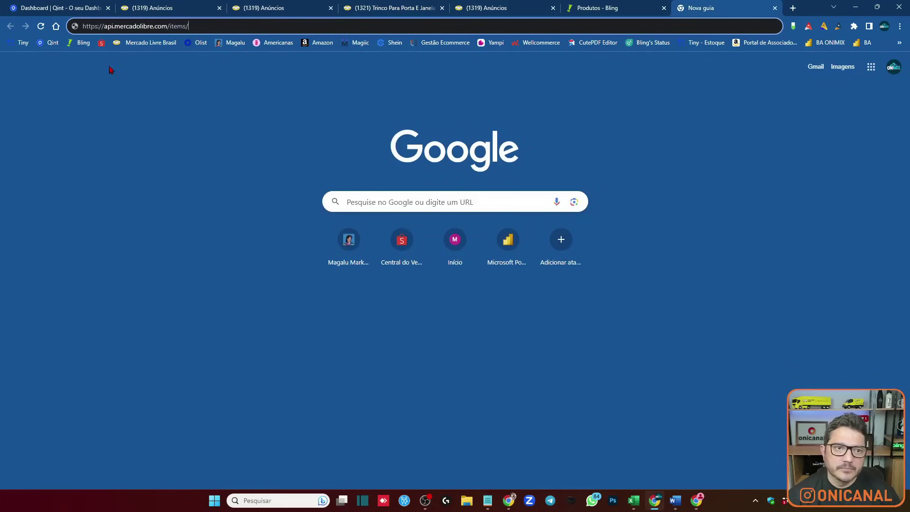
key("ctrl+v")
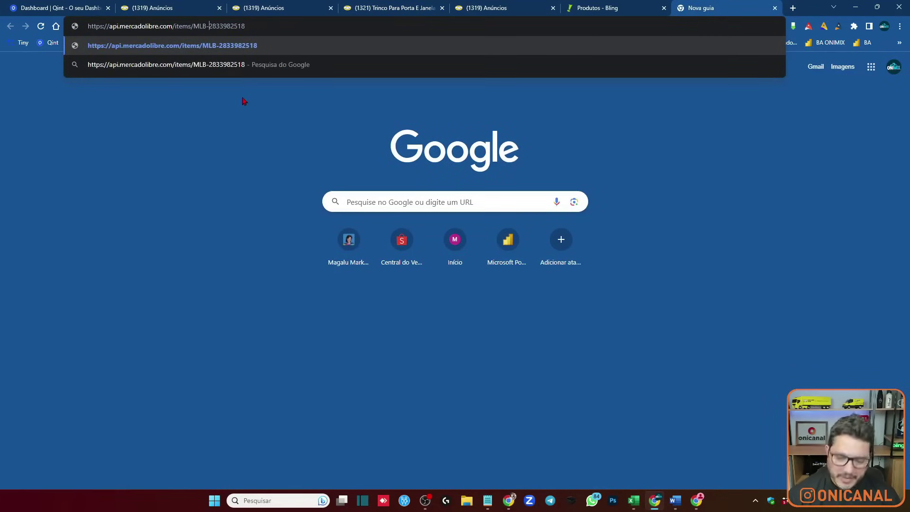
key("Delete")
key("Return")
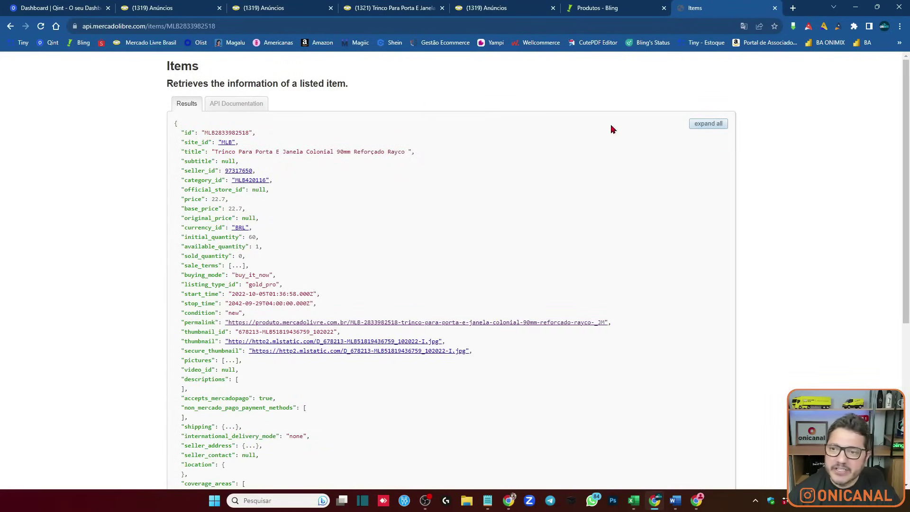
Expand all of the item data and search it for the variation colour shown in the listing, "cromado".
left_click(718, 127)
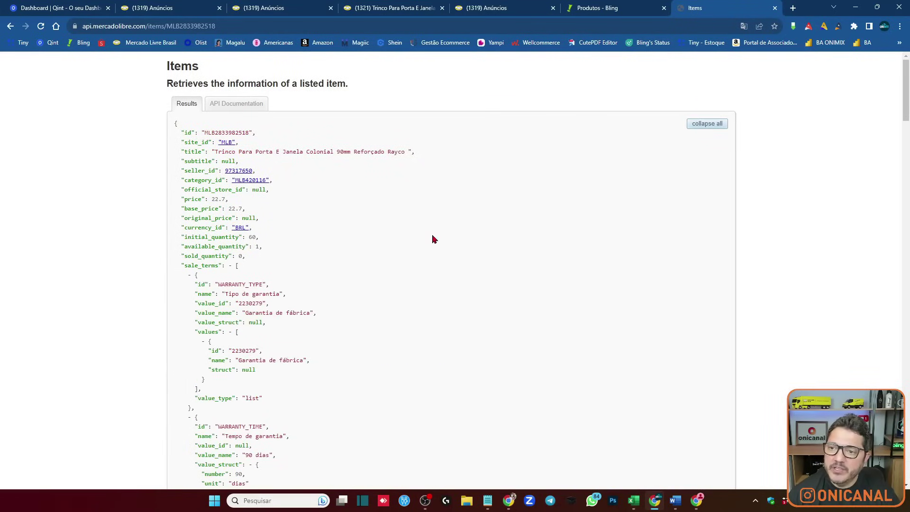
key("ctrl+f")
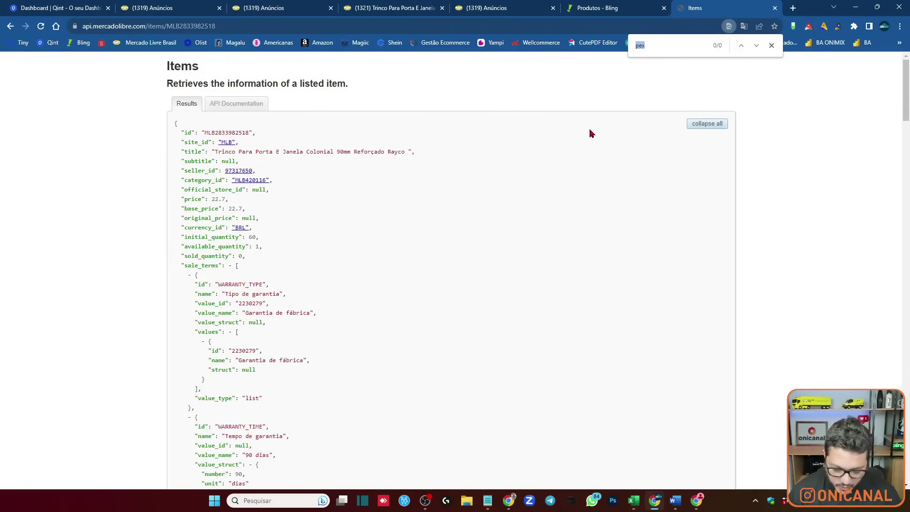
type("doura")
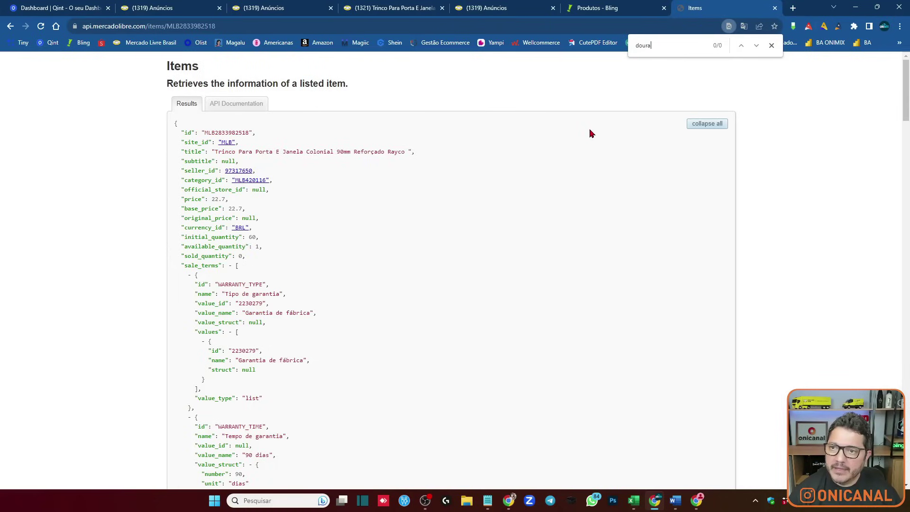
left_click(282, 10)
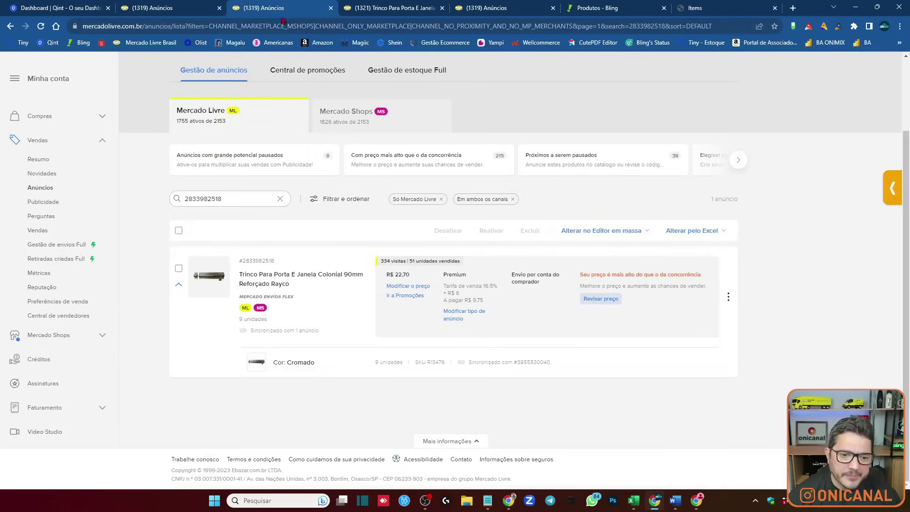
left_click(695, 8)
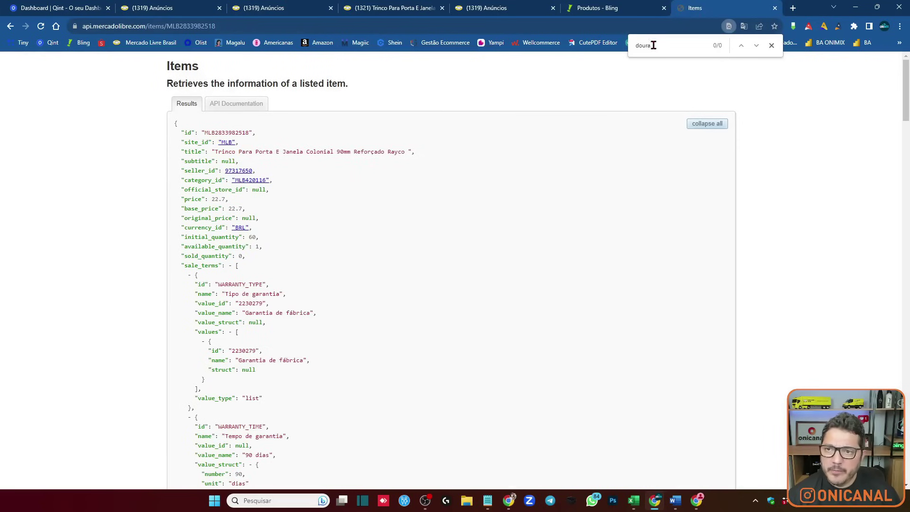
type("cromado")
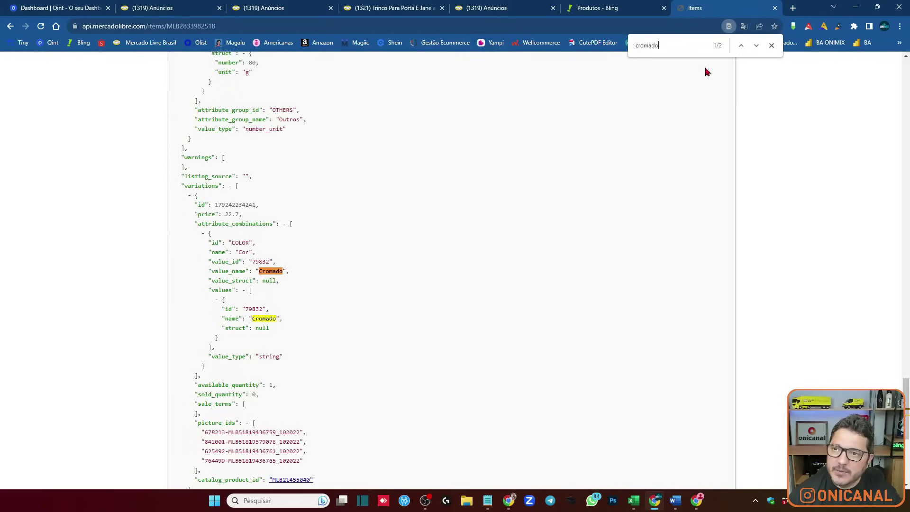
left_click(756, 45)
left_click(740, 45)
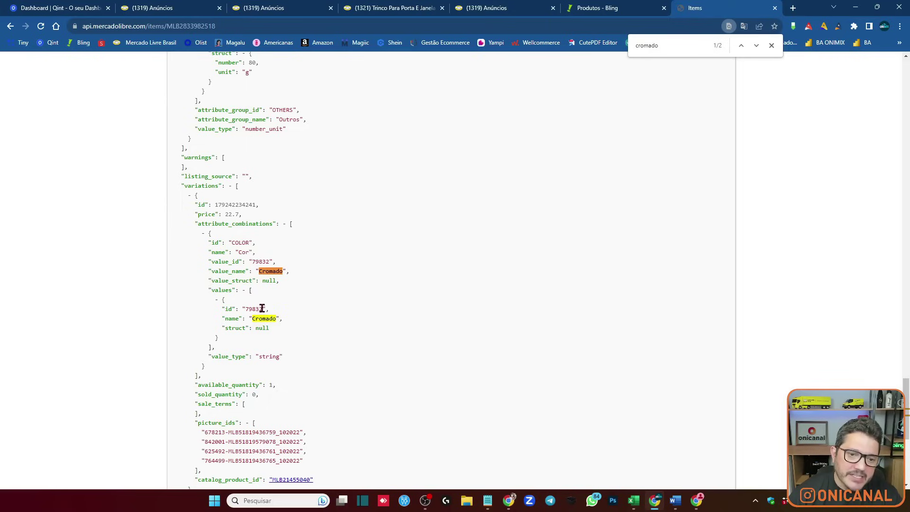
double_click(225, 204)
key("ctrl+c")
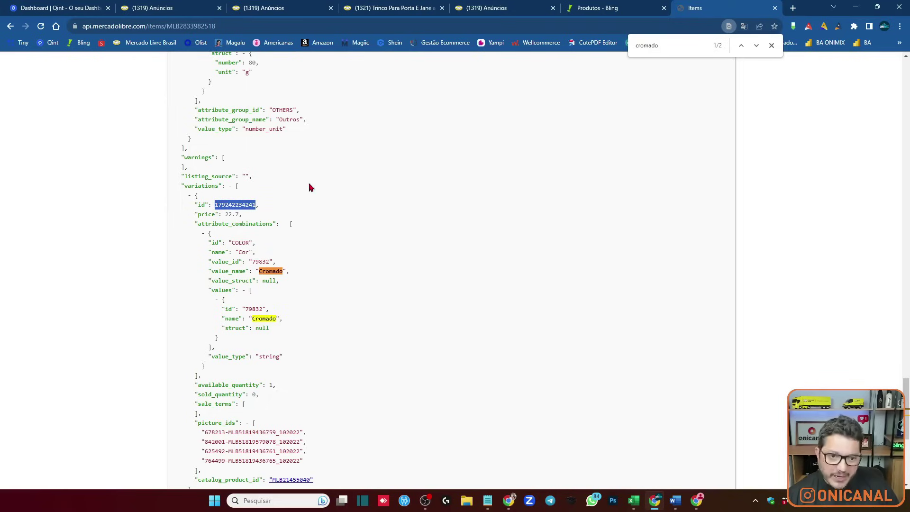
left_click(636, 8)
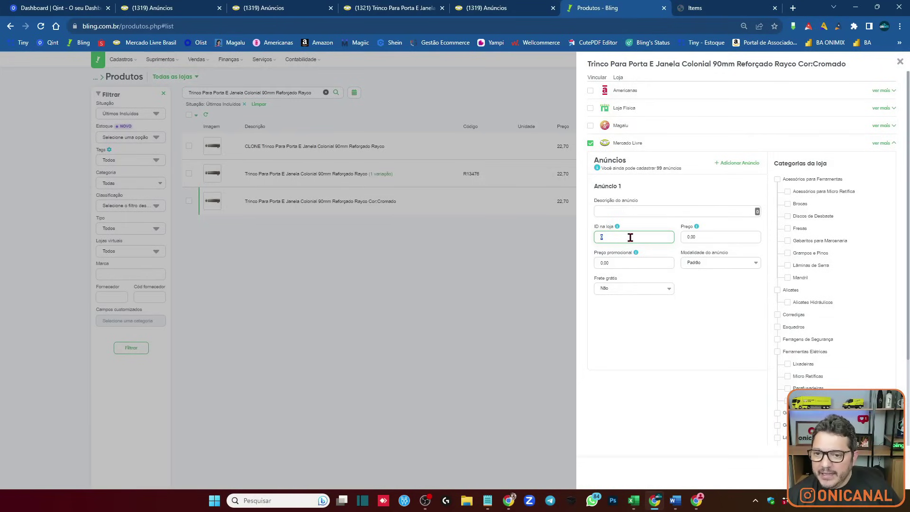
key("ctrl+v")
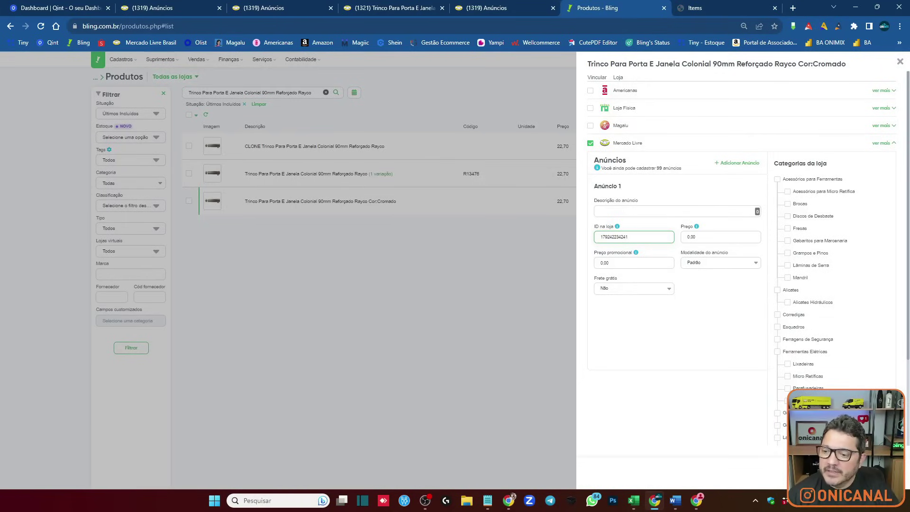
key("Return")
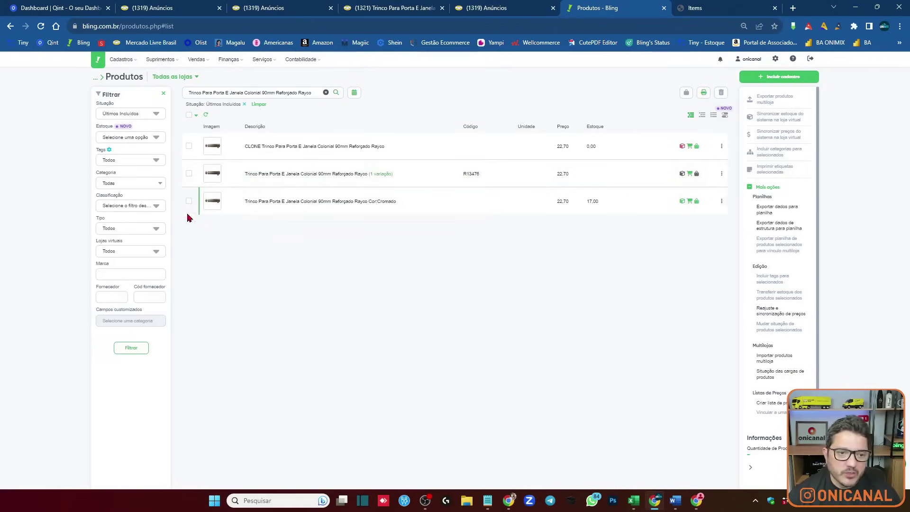
Check the parent product R13476 without changes, and set the CLONE product's format to "Com variações", accepting the confirmation.
left_click(325, 175)
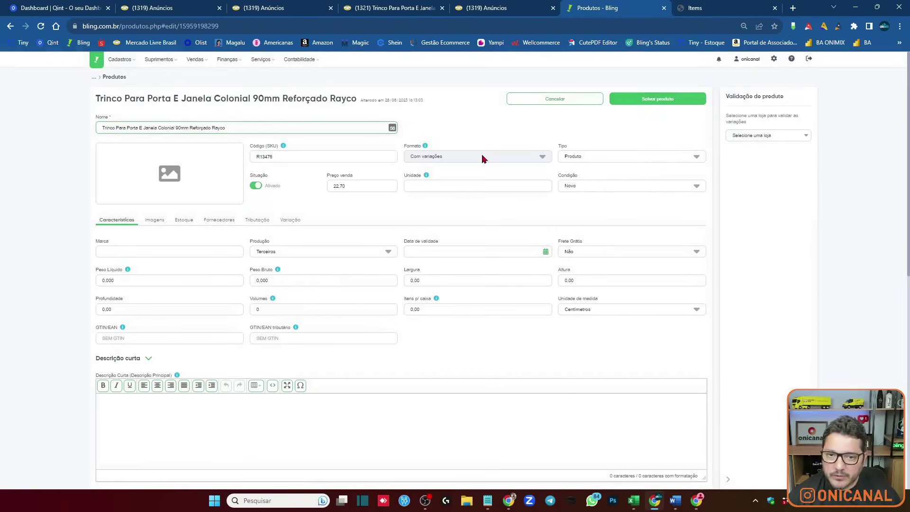
left_click(546, 101)
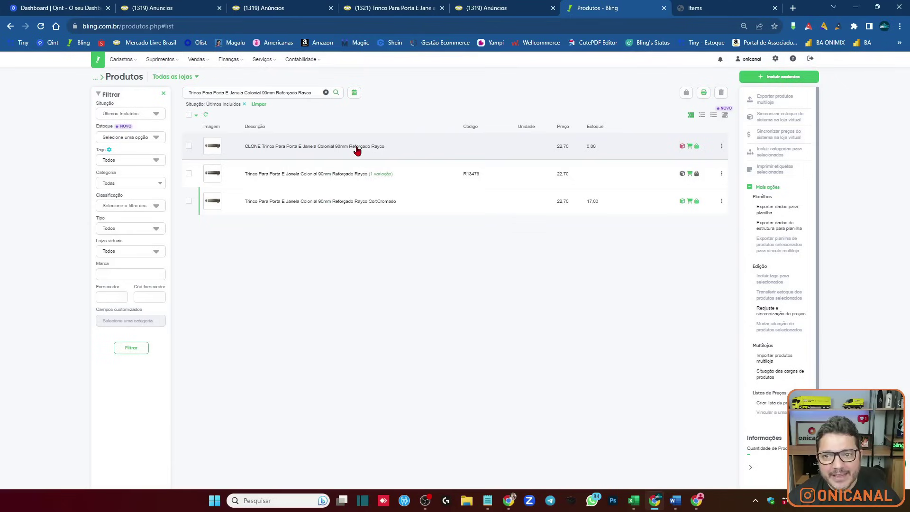
left_click(314, 150)
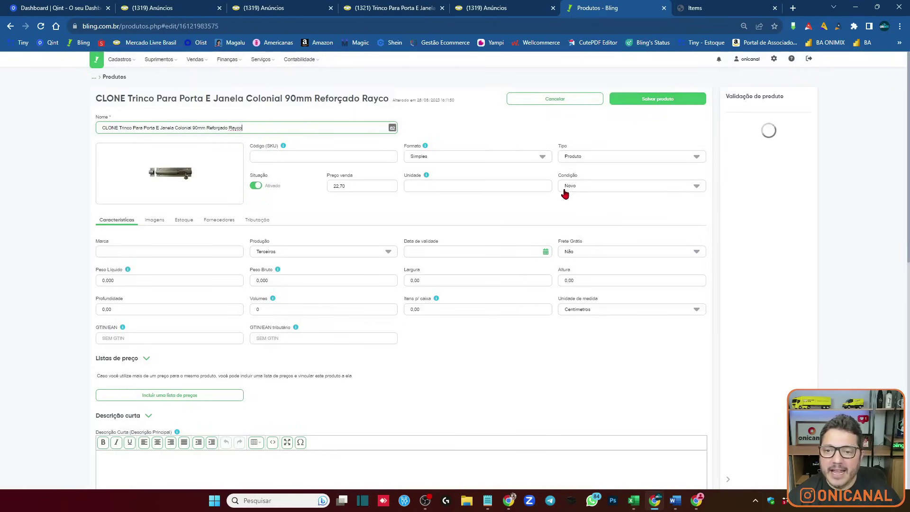
left_click(479, 156)
left_click(442, 174)
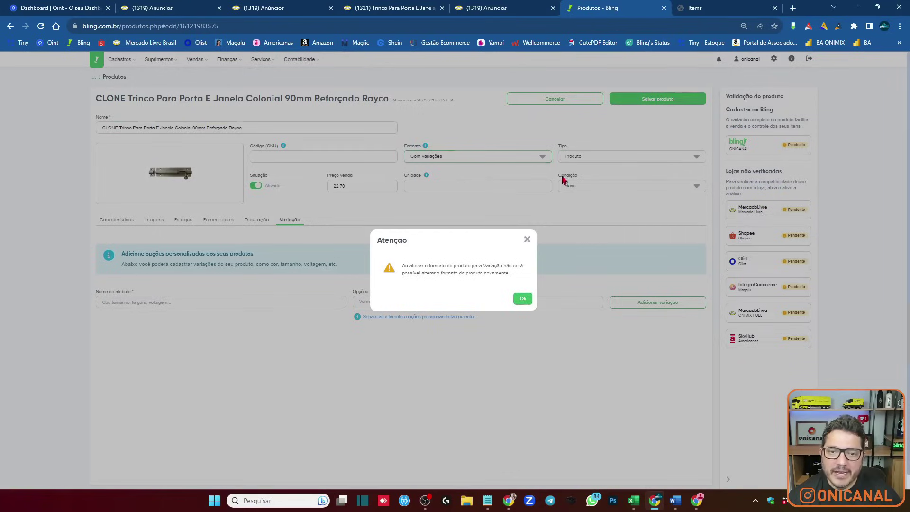
left_click(523, 298)
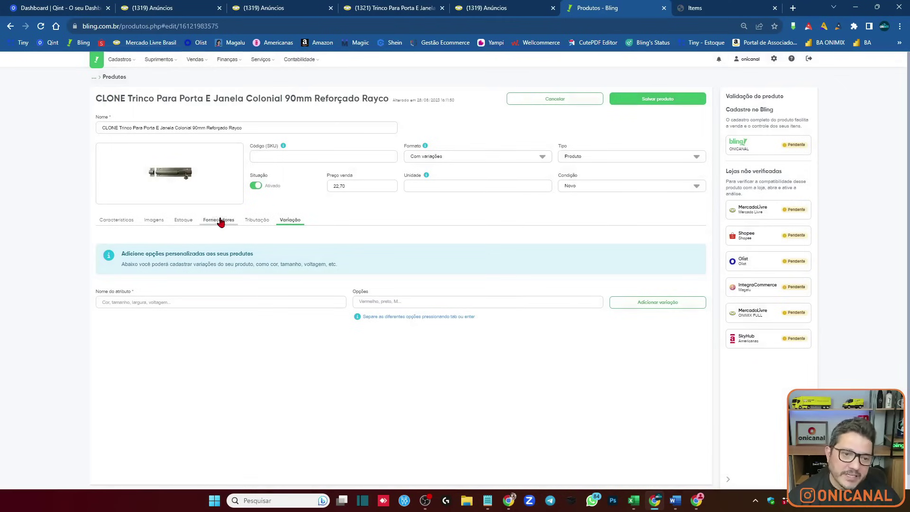
Add a variation to the CLONE product with the attribute Cor and the option Cromado.
left_click(152, 302)
type("Cor")
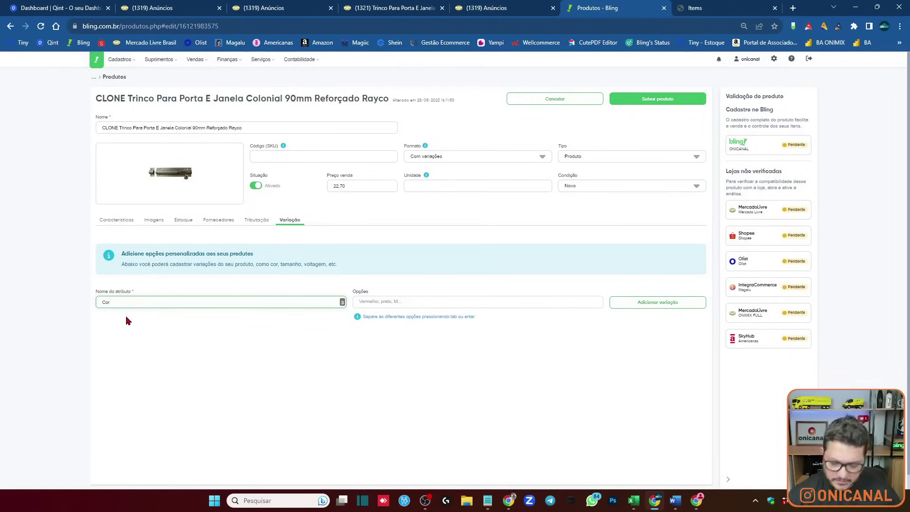
left_click(378, 298)
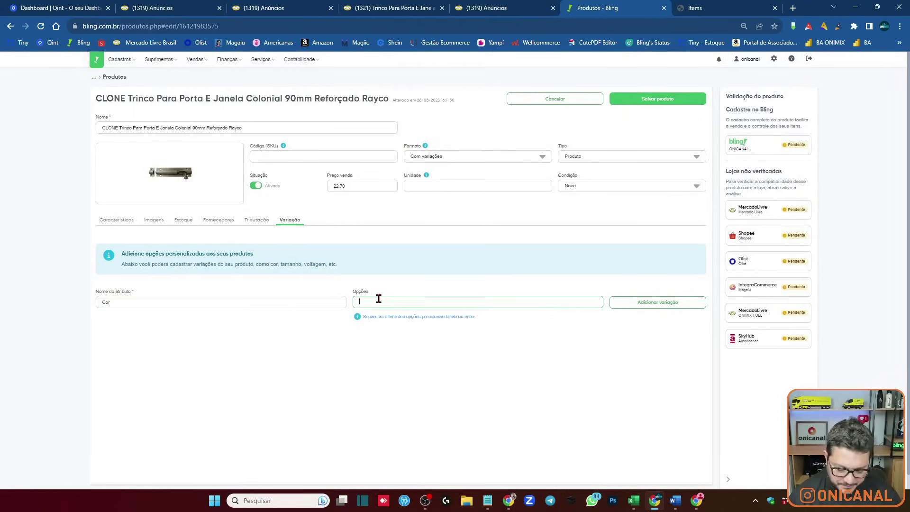
type("Cr")
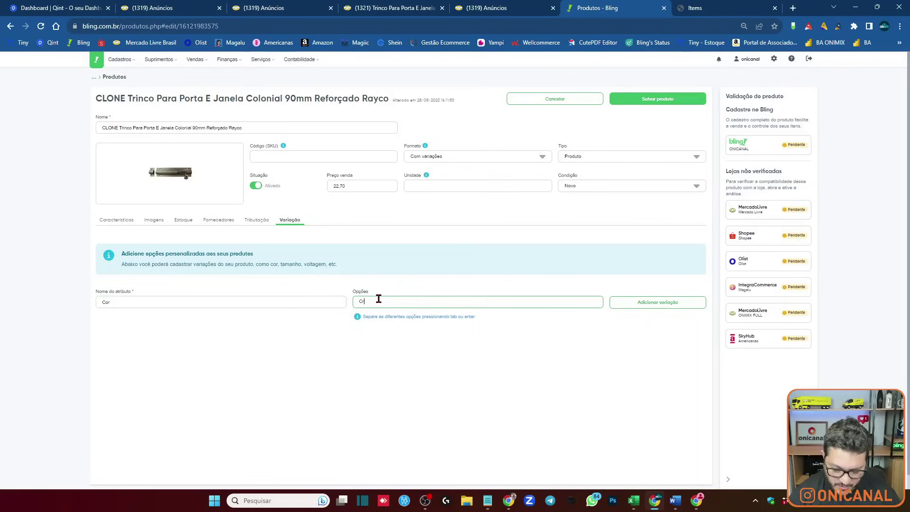
type("omado")
key("Return")
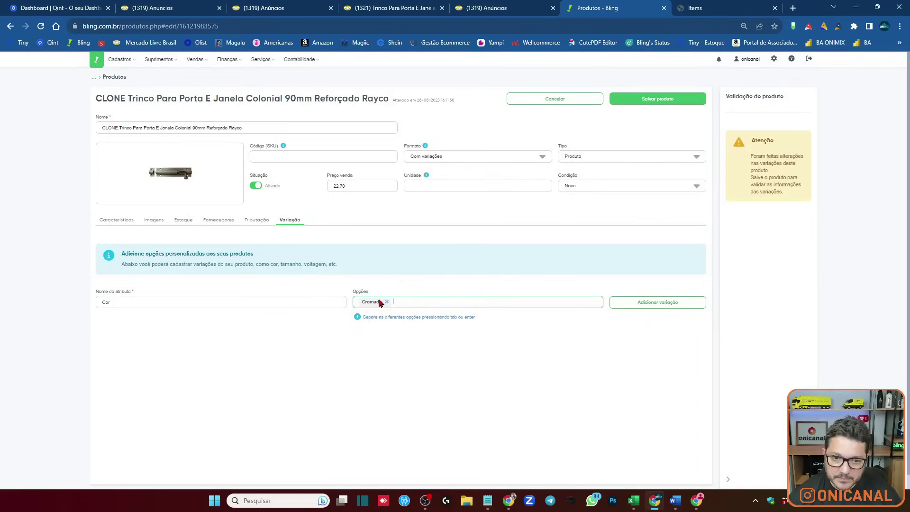
left_click(657, 100)
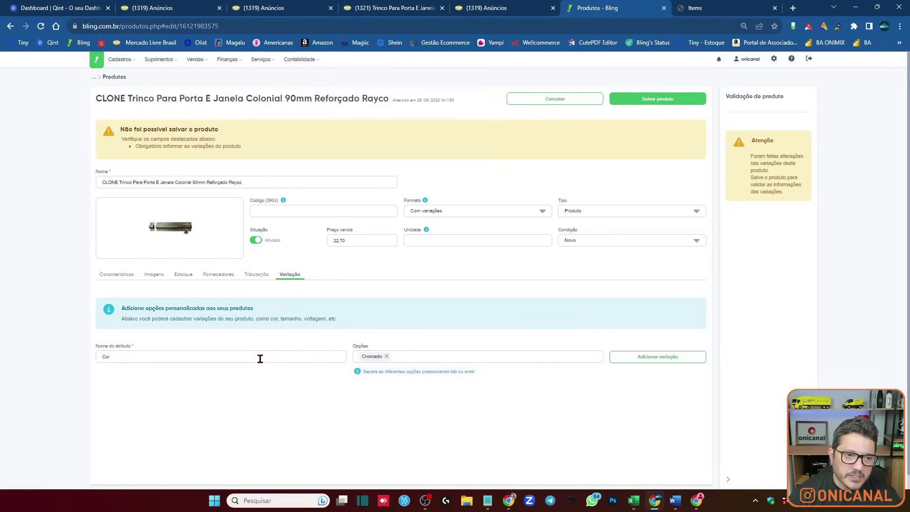
left_click(676, 359)
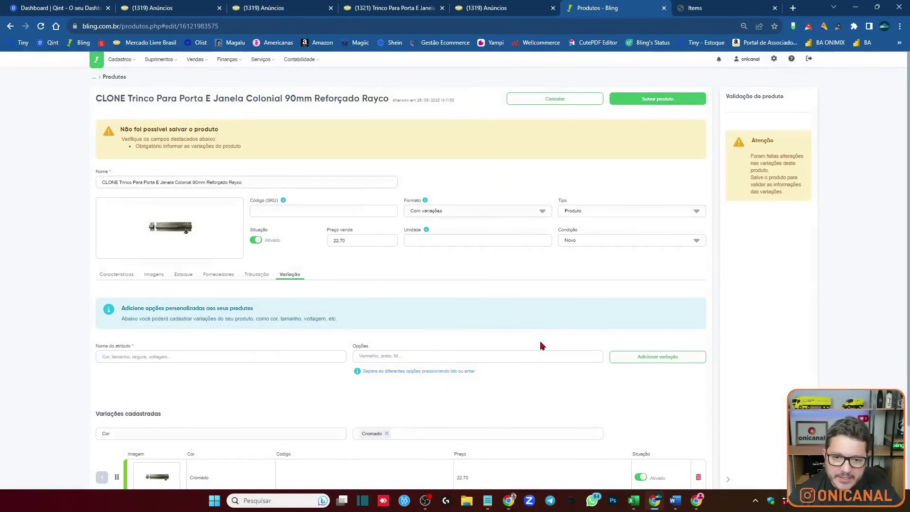
Set the CLONE parent product's SKU to WS123B and save the product.
scroll(576, 322, "down", 1)
left_click(690, 64)
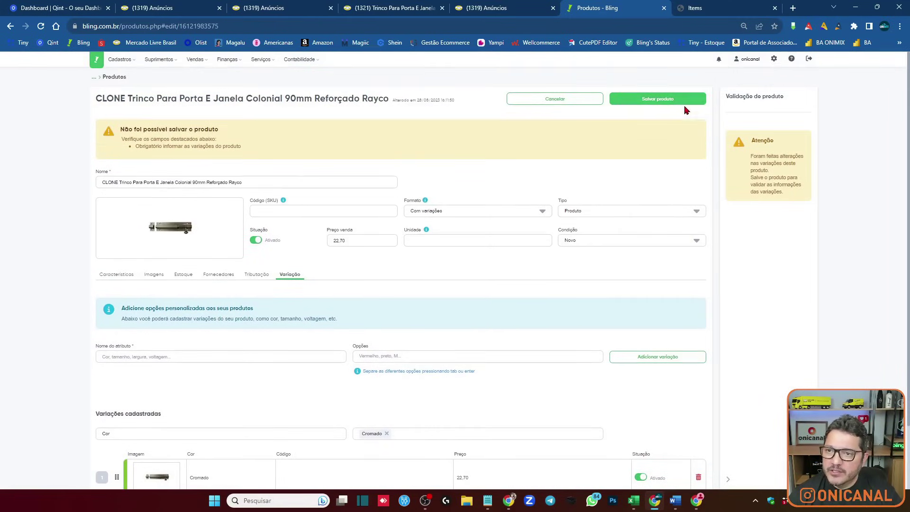
left_click(269, 211)
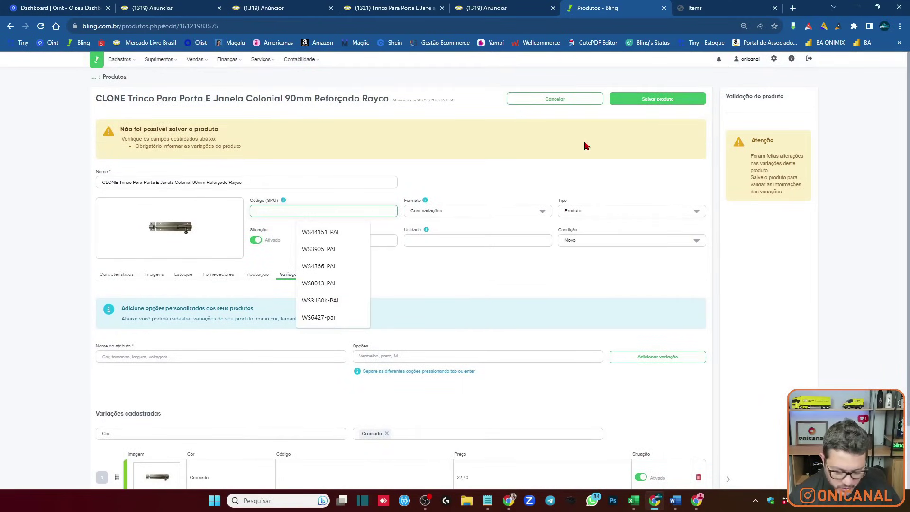
type("WS")
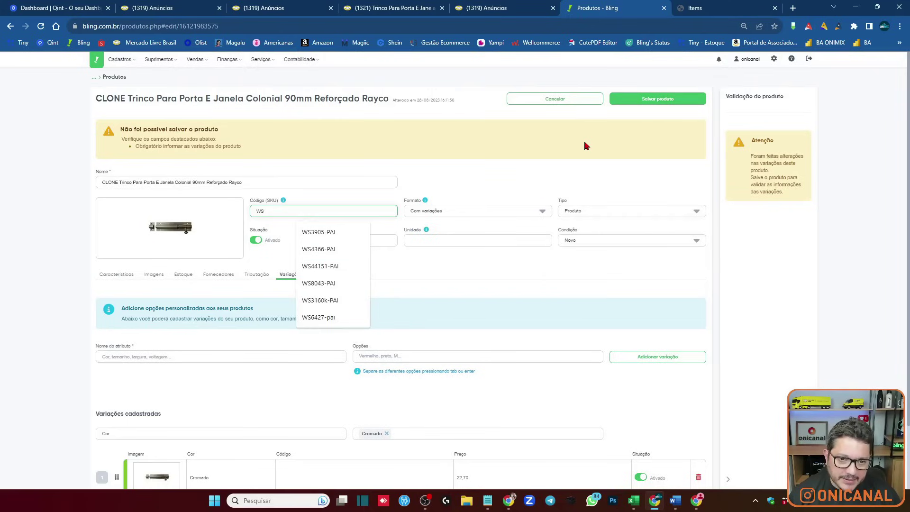
type("123B")
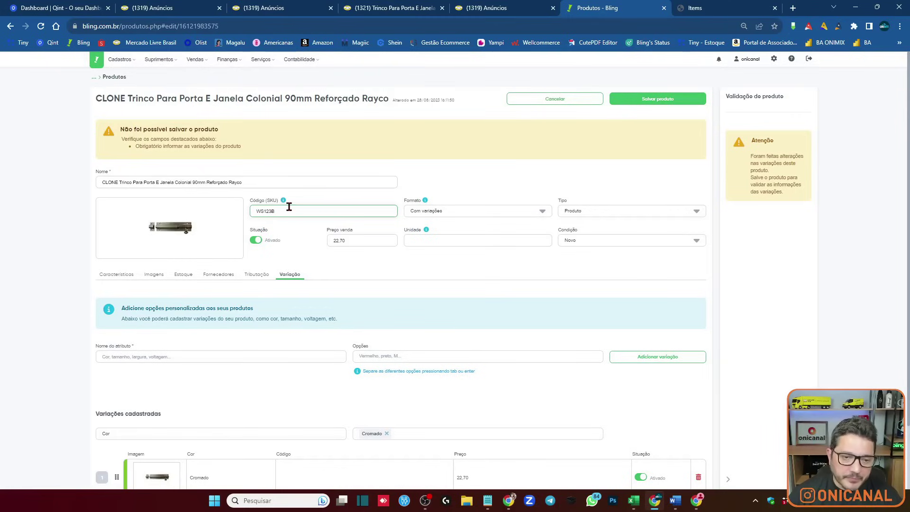
left_click(663, 99)
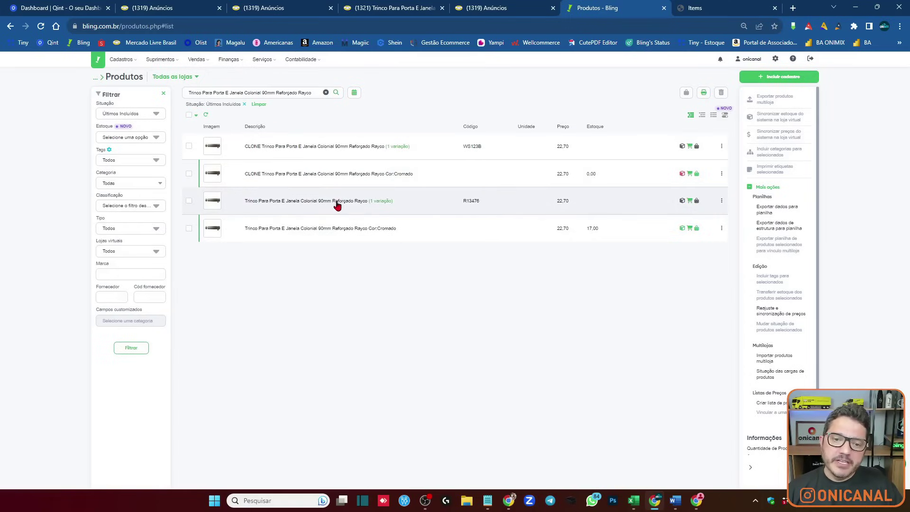
Inspect the CLONE parent's Mercado Livre link fields without saving, and review the Cromado variation's ID in the API data.
left_click(690, 148)
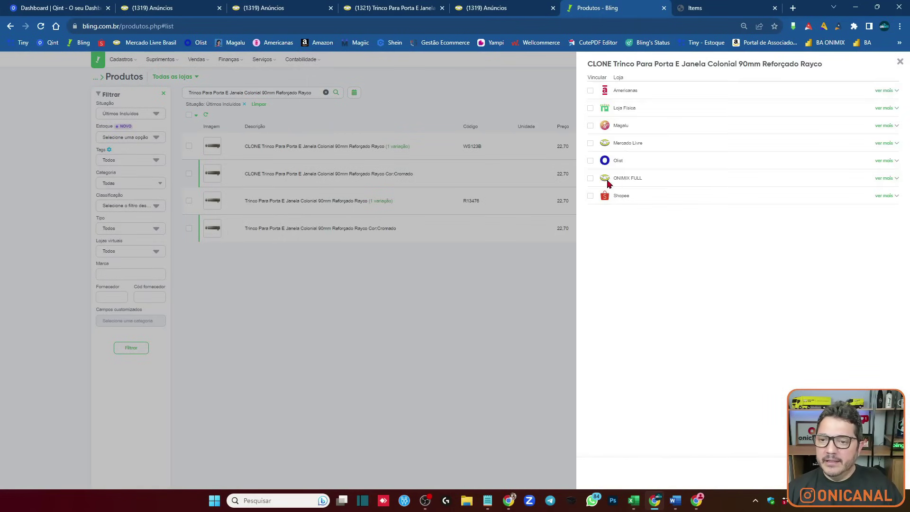
left_click(590, 143)
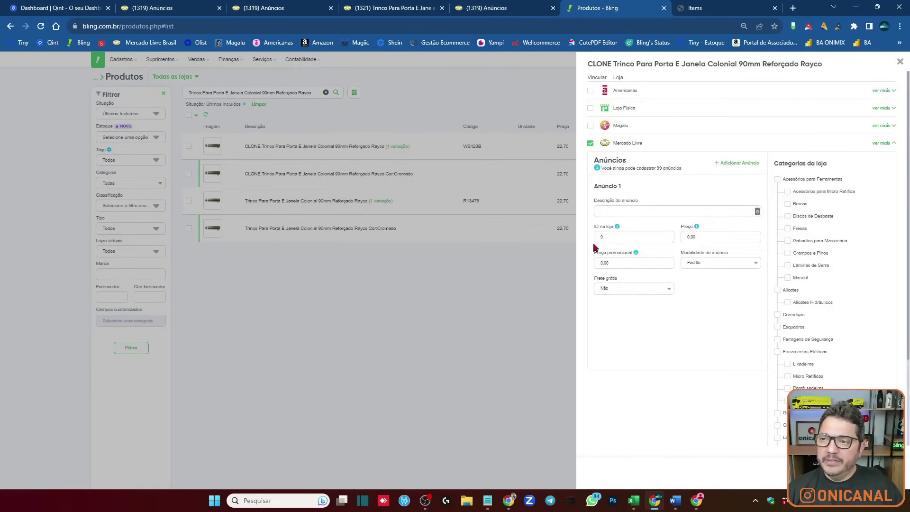
left_click(900, 61)
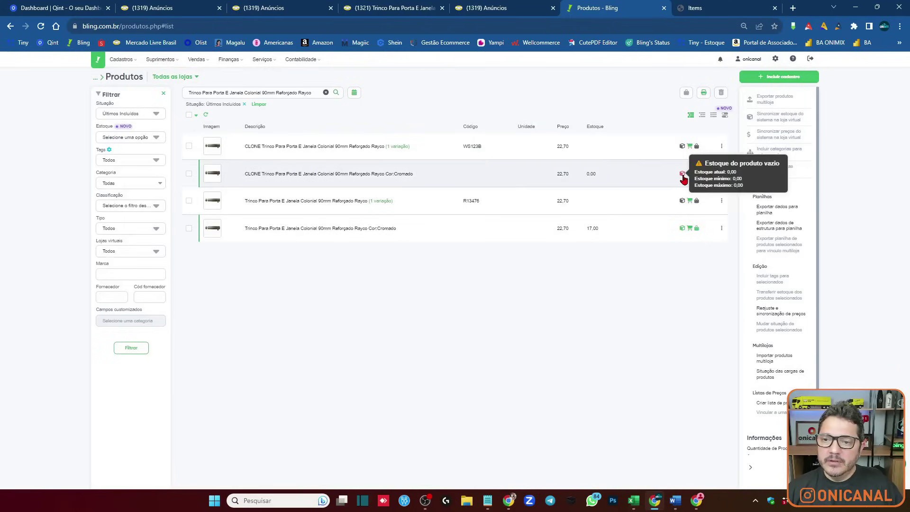
left_click(696, 7)
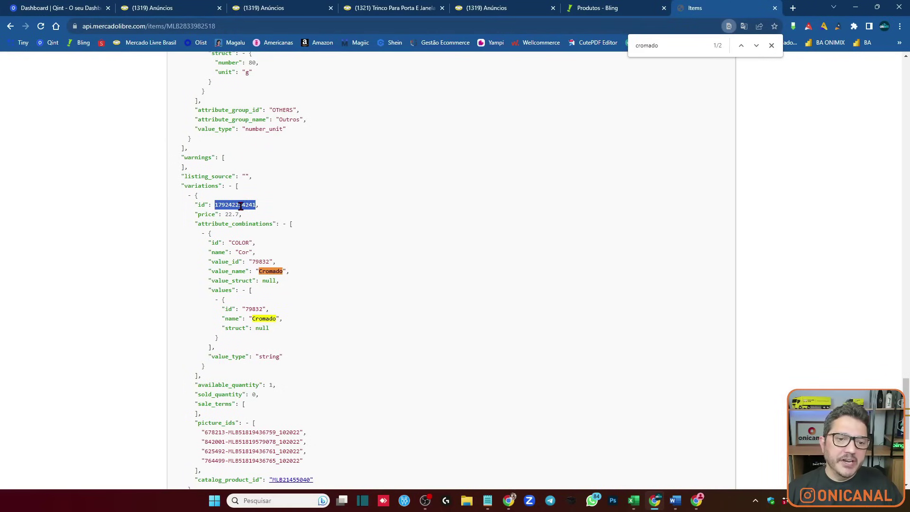
left_click(653, 6)
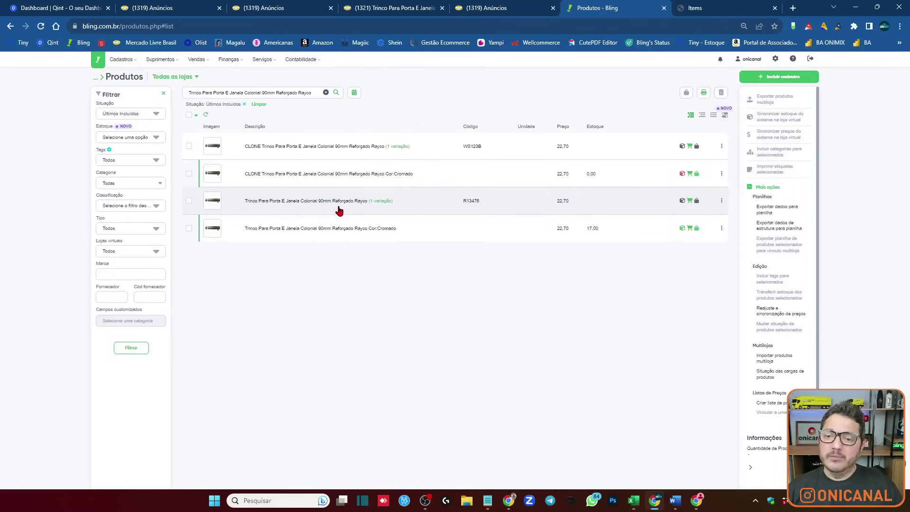
Open the CLONE's Cor:Cromado variation, stop using the parent product's information, and set its format to "Com composição".
left_click(326, 178)
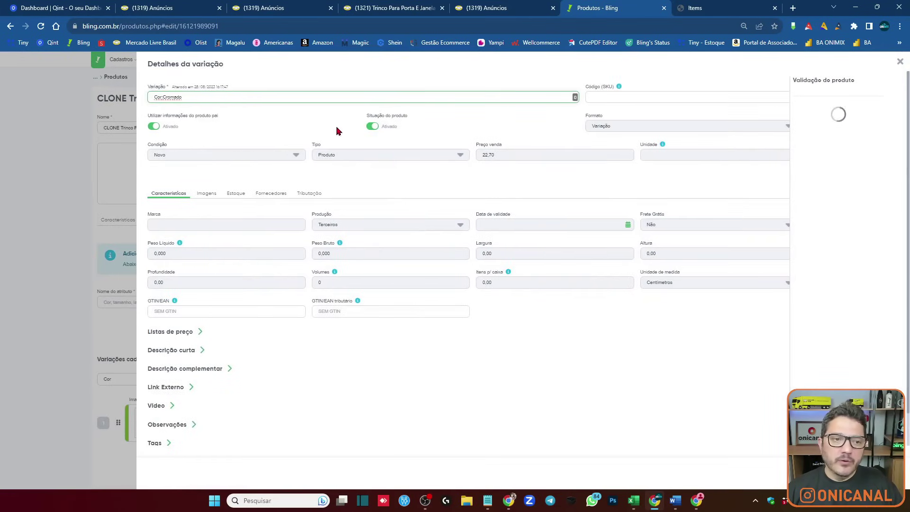
left_click(153, 126)
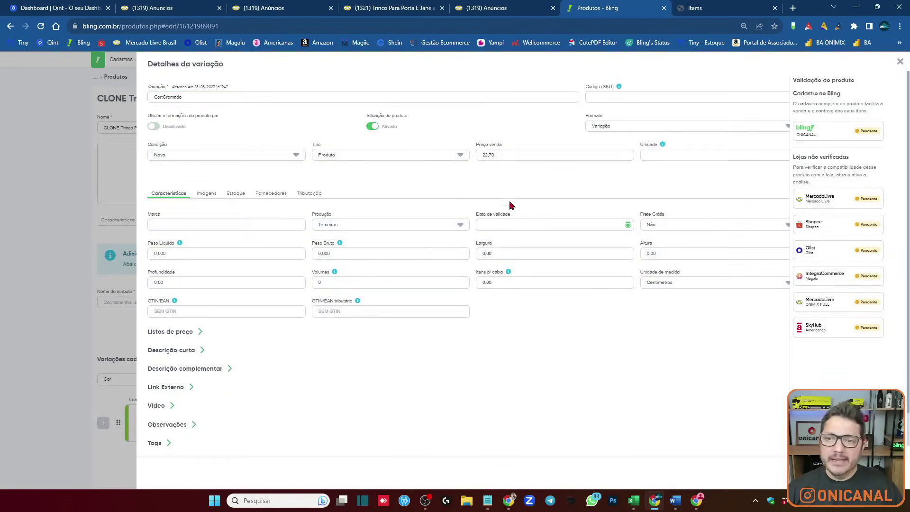
left_click(617, 127)
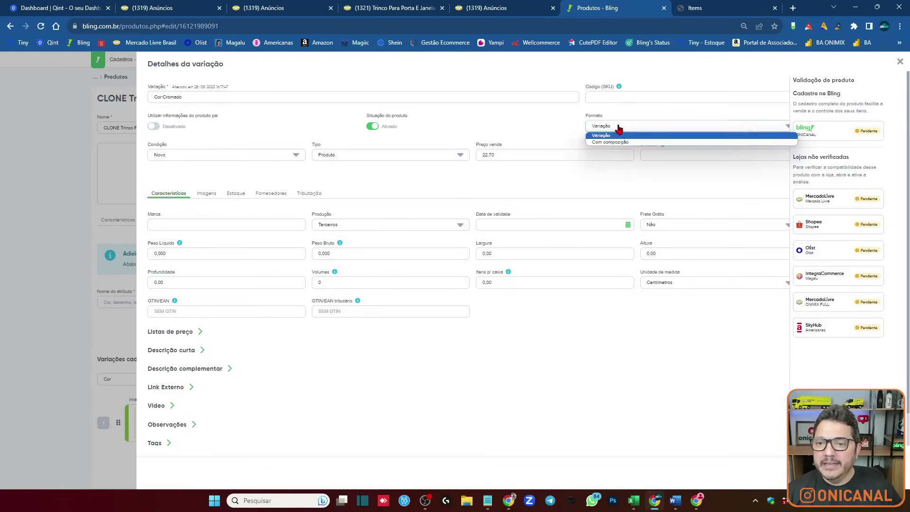
left_click(611, 142)
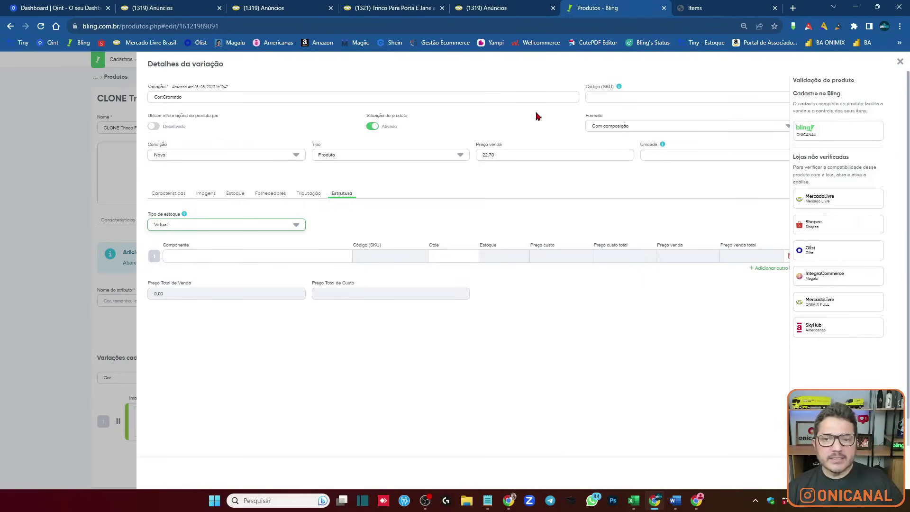
Add "Trinco Para Porta E Janela Colonial 90mm Reforçado Rayco Cor:Cromado" as the CLONE variation's component and save the variation and product.
left_click(201, 255)
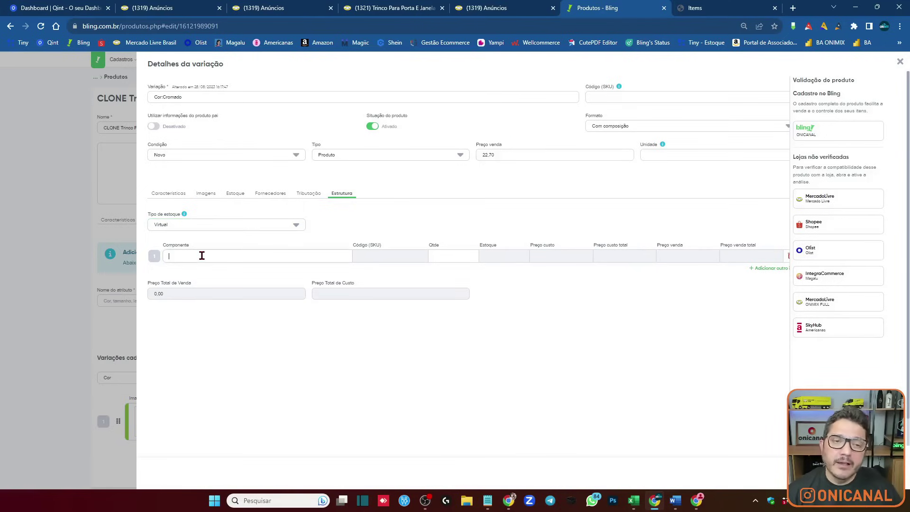
key("ctrl+shift+Tab")
key("ctrl+shift+Tab")
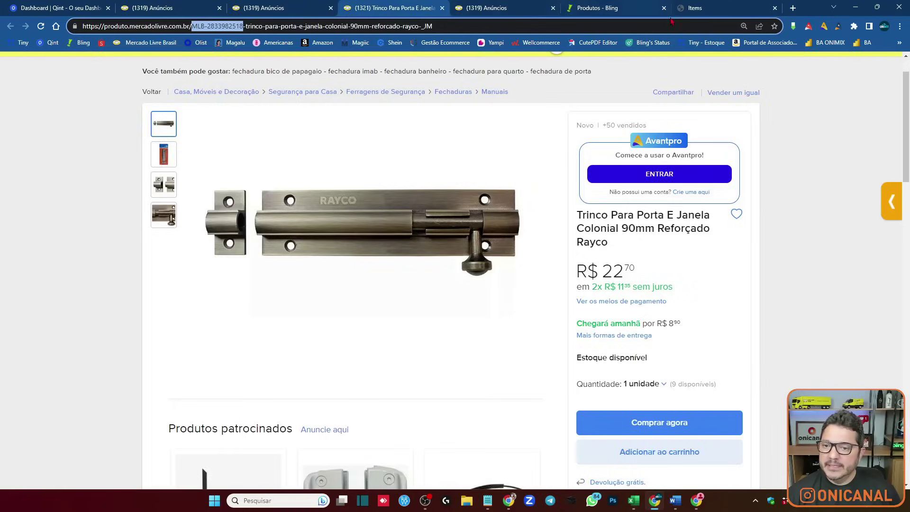
key("ctrl+Tab")
key("ctrl+Tab")
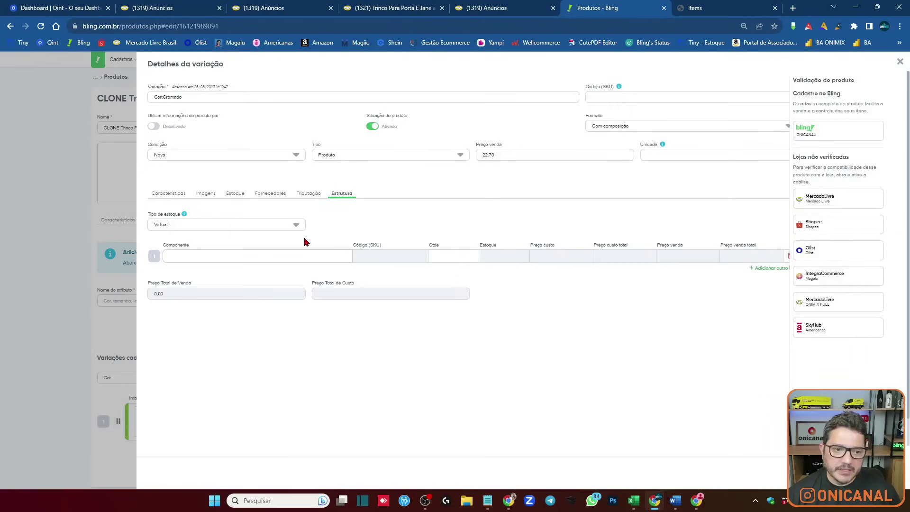
type("trinco")
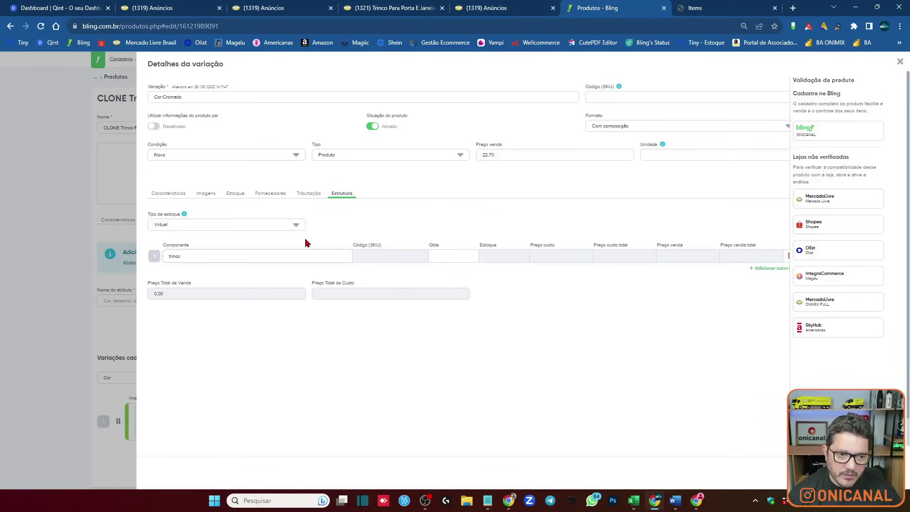
type(" para portas")
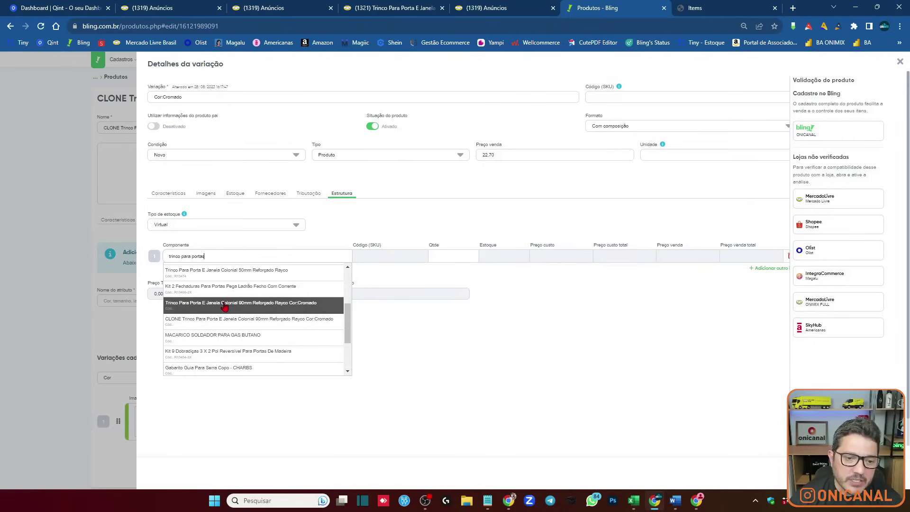
left_click(226, 307)
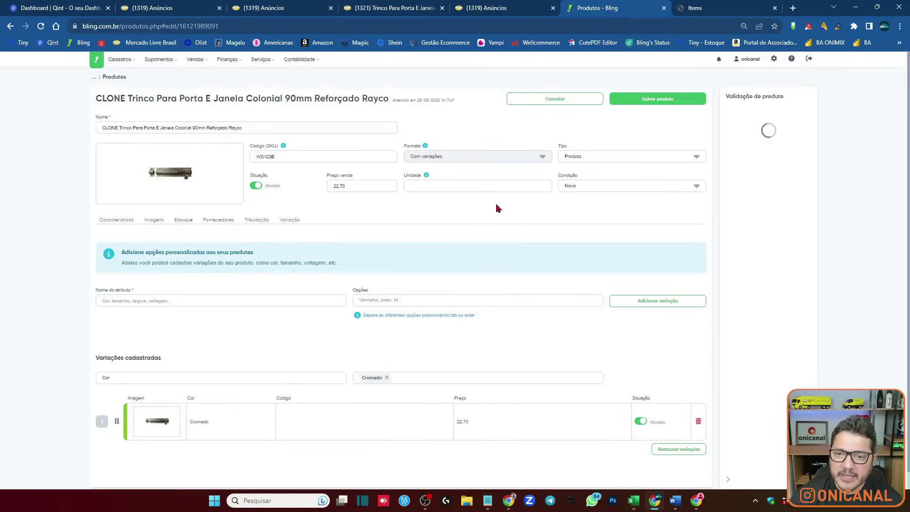
left_click(616, 97)
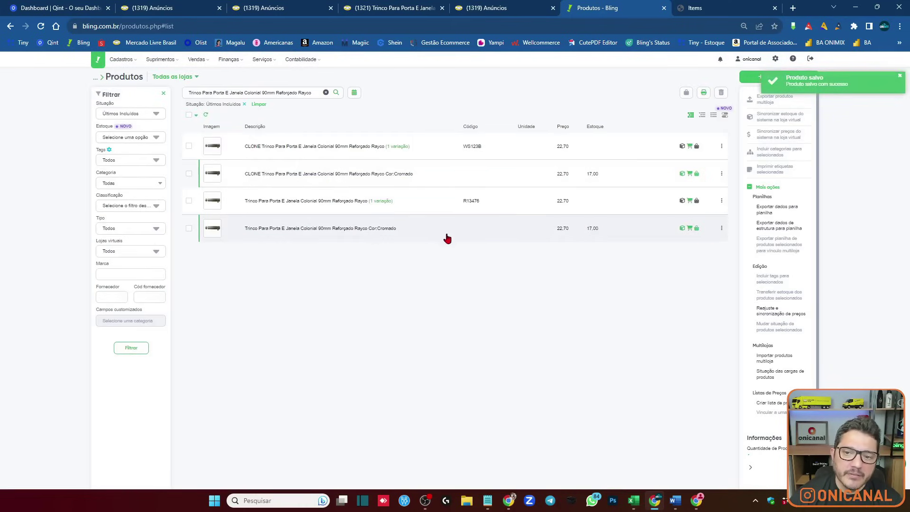
left_click(189, 228)
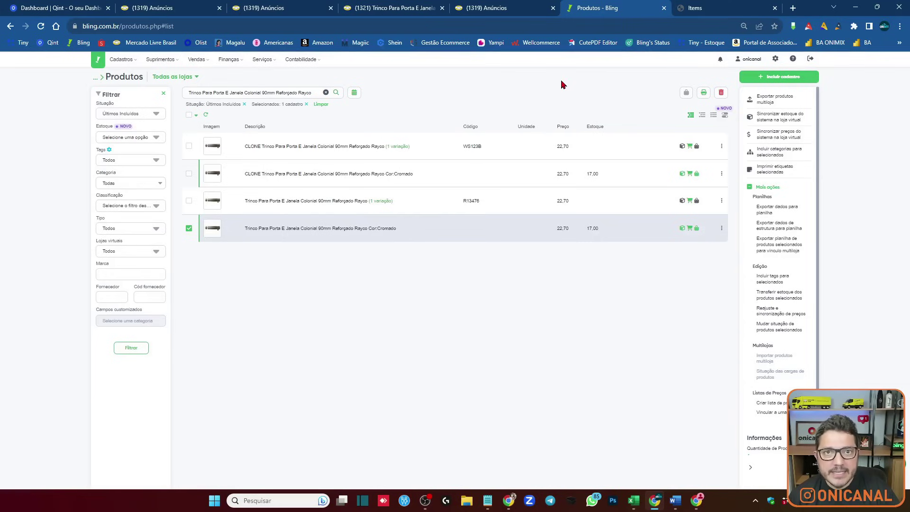
left_click(307, 10)
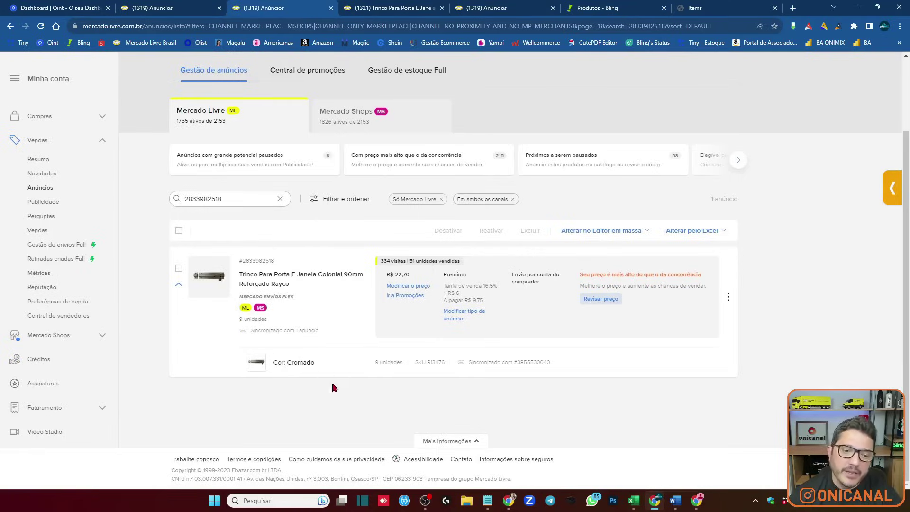
left_click(179, 286)
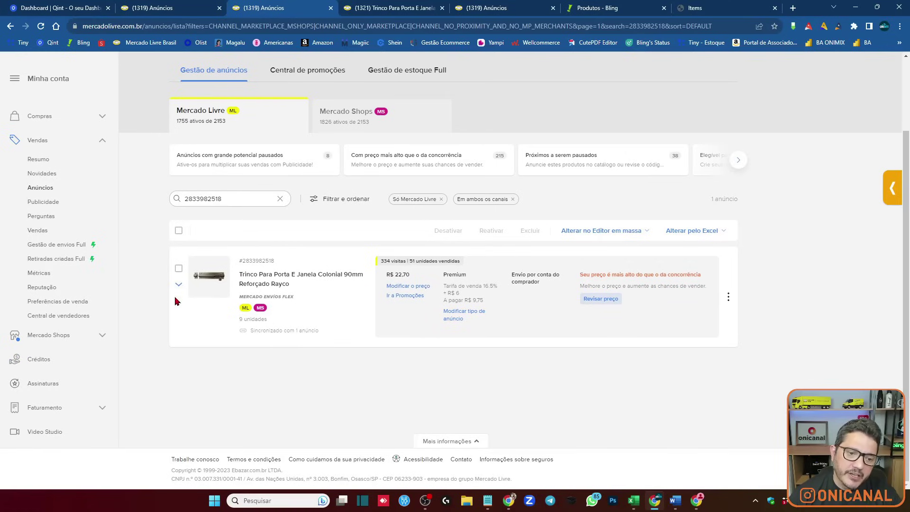
left_click(179, 285)
left_click(181, 286)
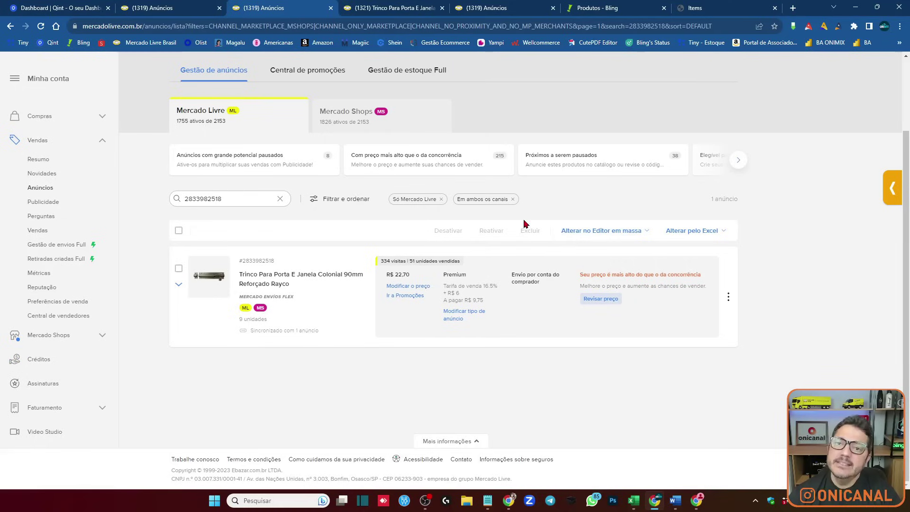
Return to Bling, deselect the original Cor:Cromado variation, and select the CLONE parent product and its Cor:Cromado variation.
left_click(605, 8)
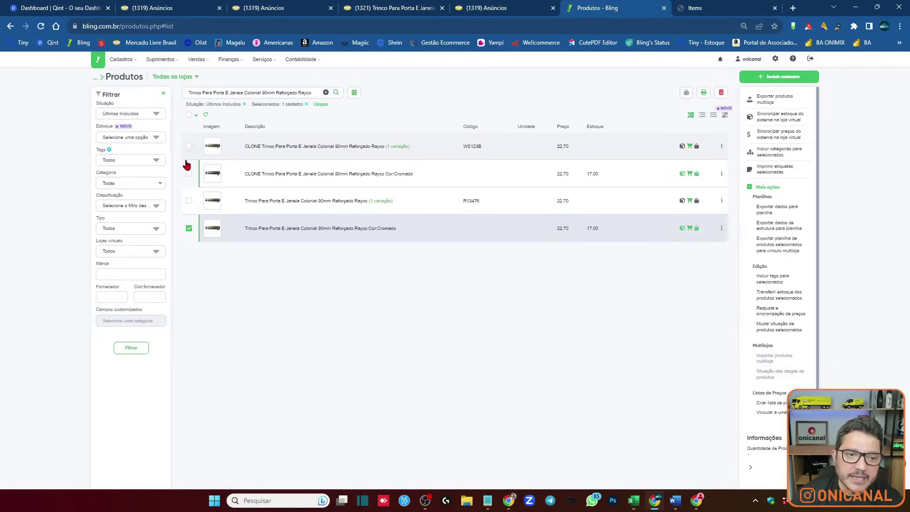
left_click(190, 230)
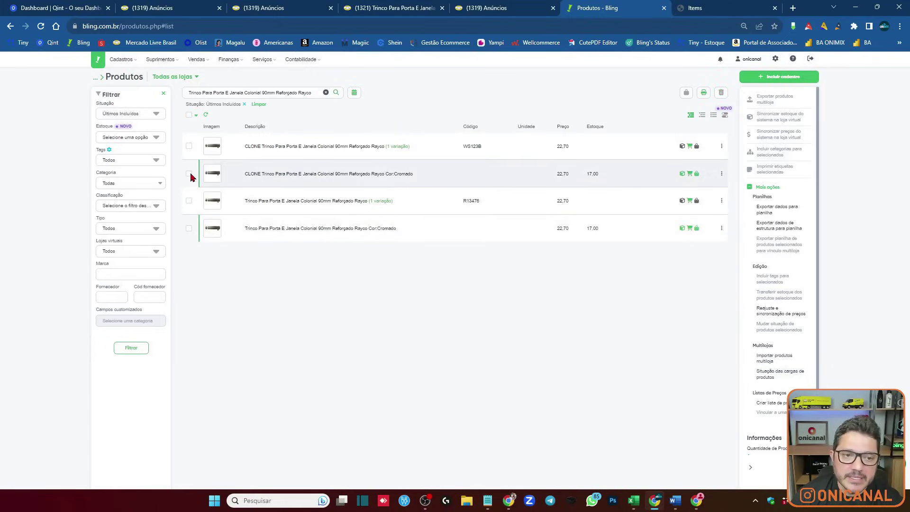
left_click(189, 174)
left_click(189, 146)
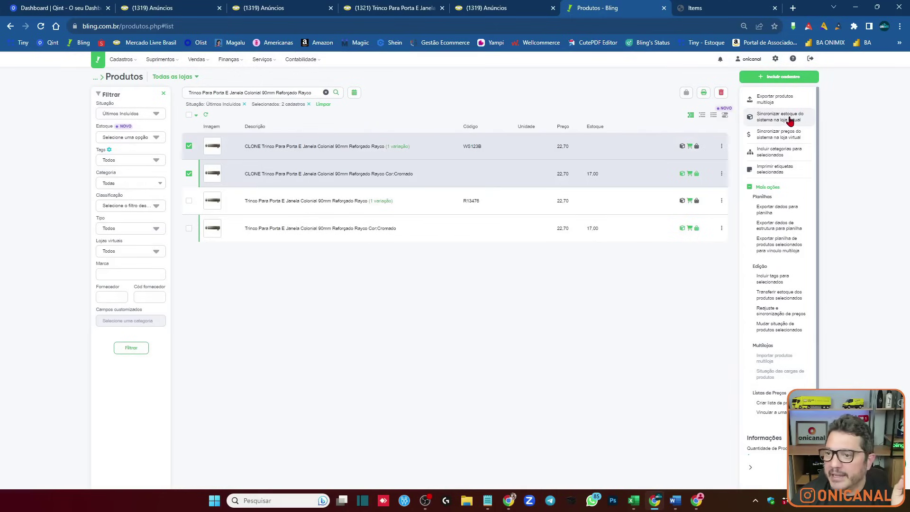